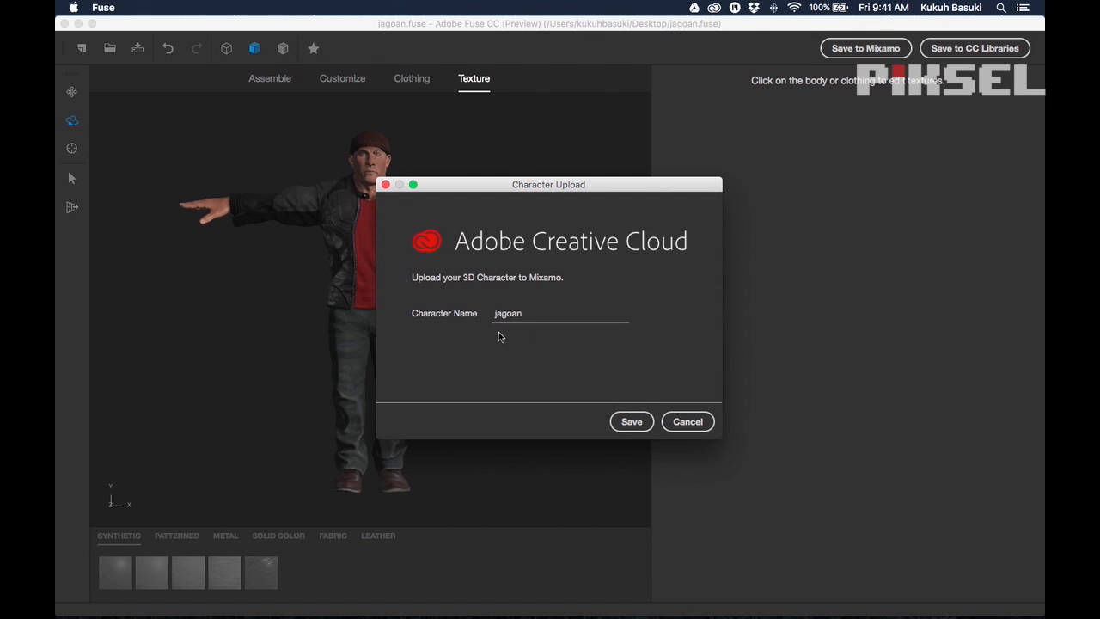
- Save the 3D character to Mixamo under the name jagoan
left_click(648, 427)
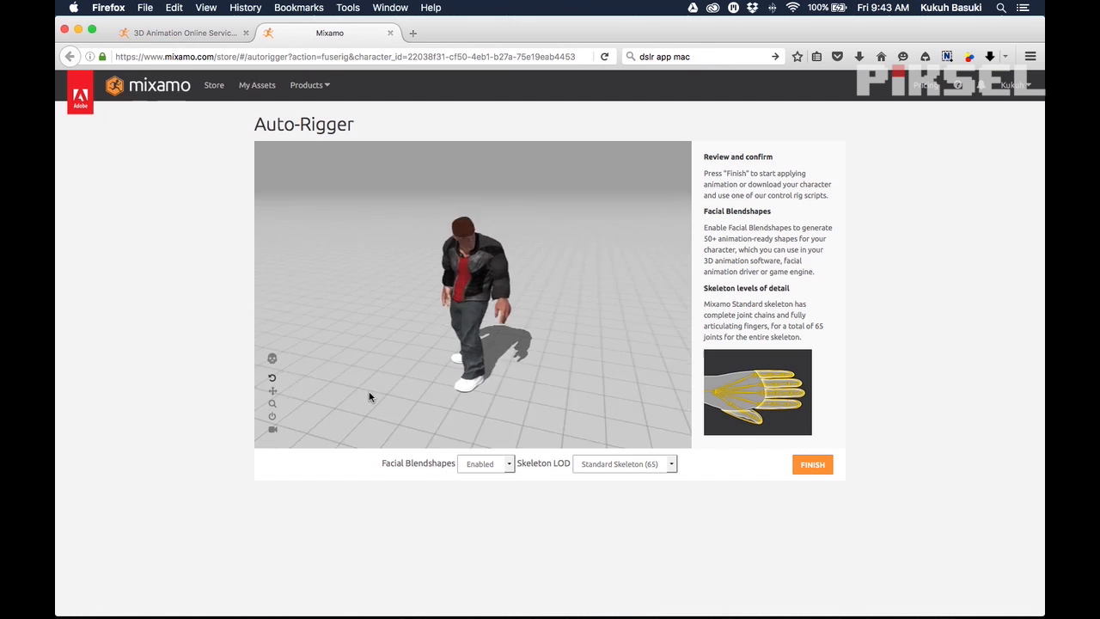
- Inspect the rigged character from another angle and set Facial Blendshapes to Enabled
left_click_drag(369, 396, 498, 385)
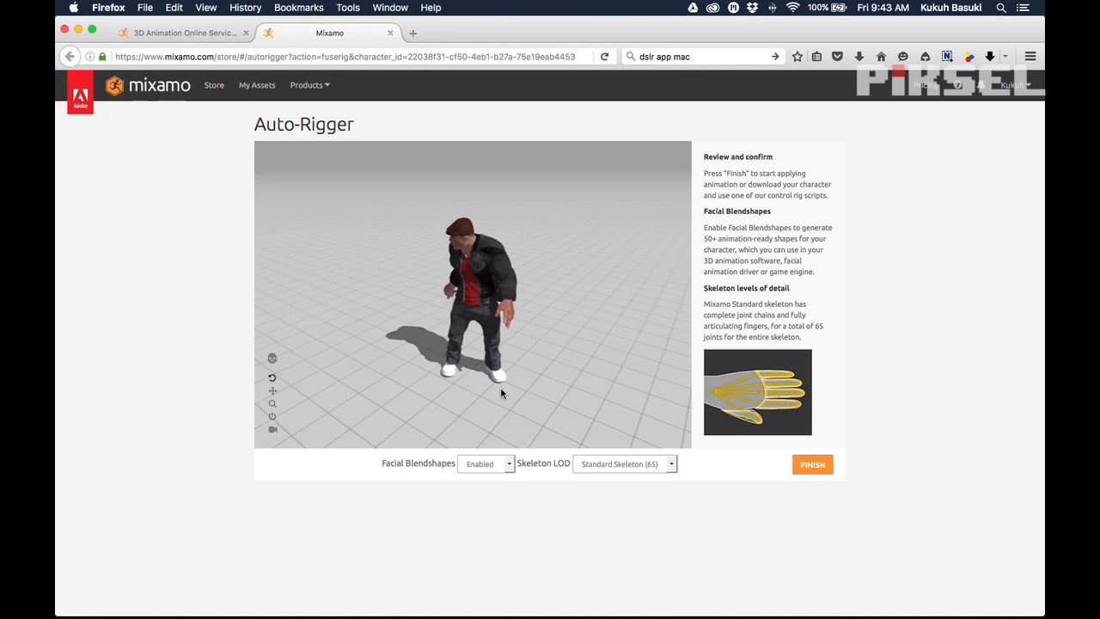
left_click(511, 466)
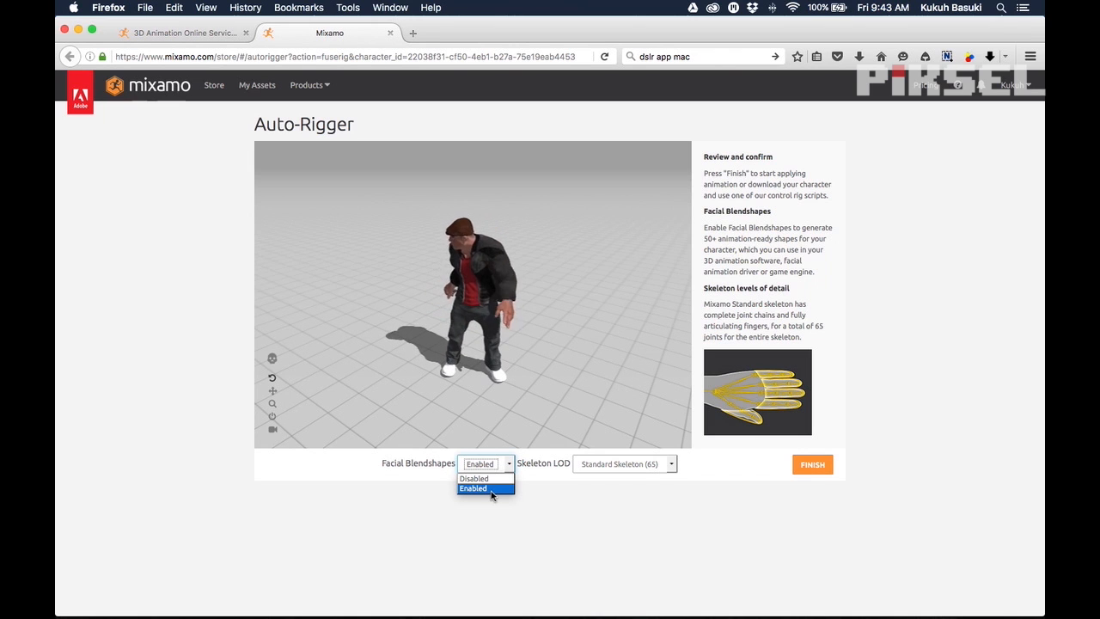
left_click(490, 490)
- Preview the 3 Chain Fingers (49), 2 Chain Fingers (41) and No Fingers (25) options for the Skeleton LOD
left_click(672, 465)
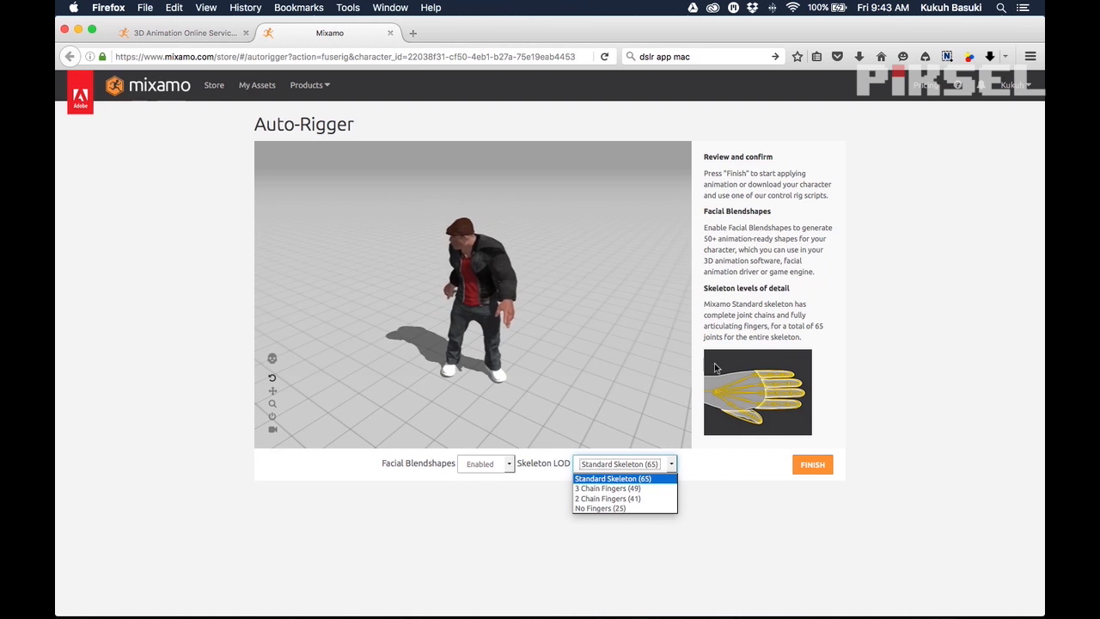
left_click(624, 488)
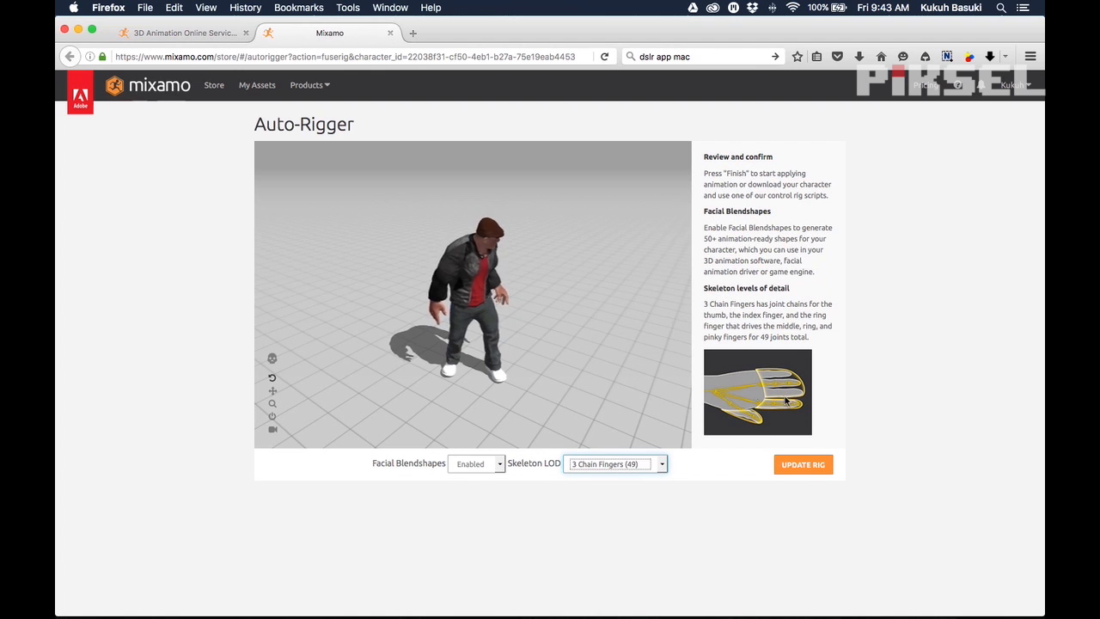
left_click(655, 464)
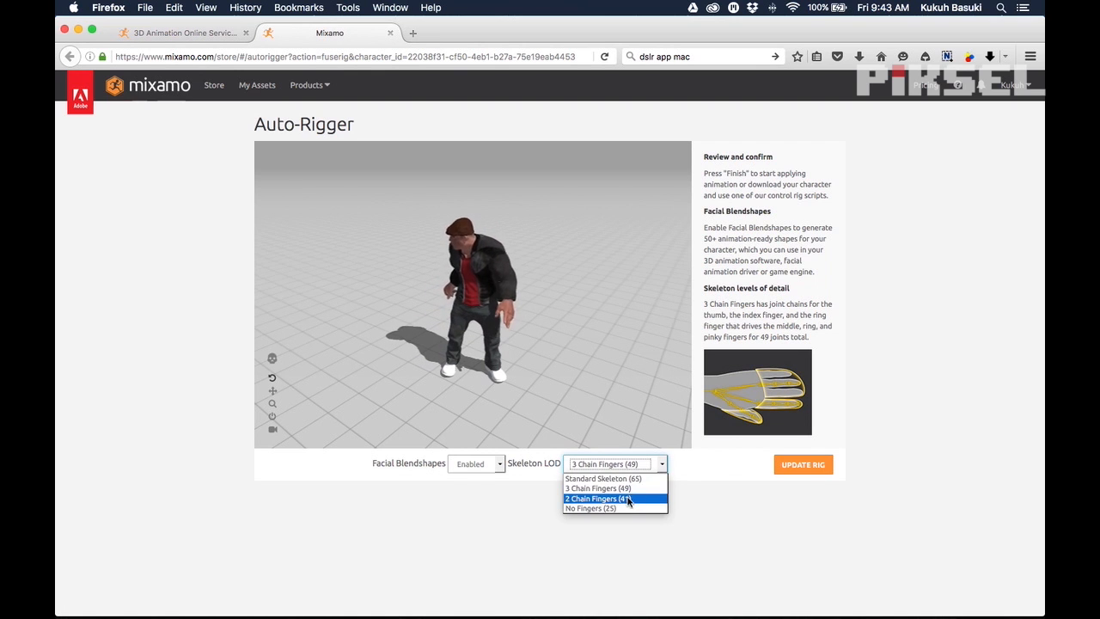
left_click(628, 499)
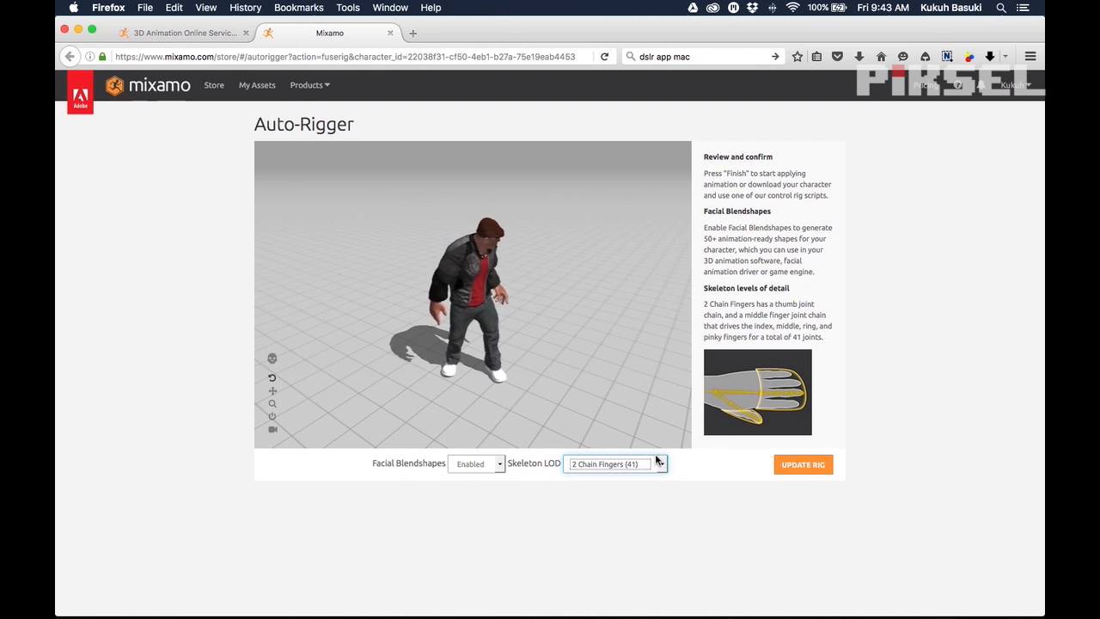
left_click(655, 462)
left_click(623, 511)
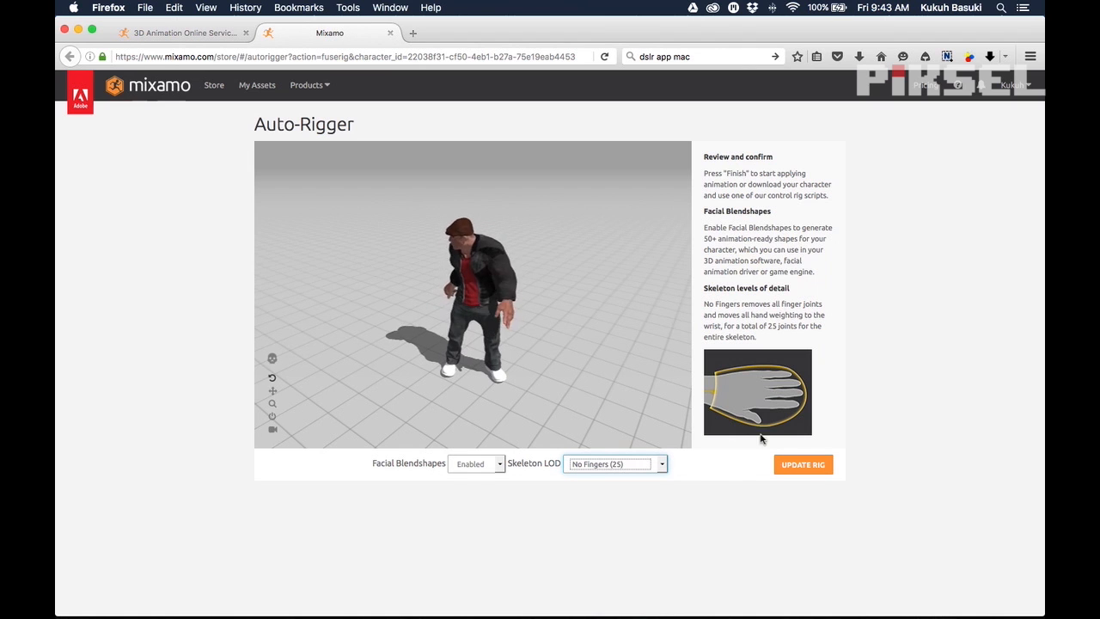
- Set the Skeleton LOD to Standard Skeleton (65) and update the rig
left_click(662, 465)
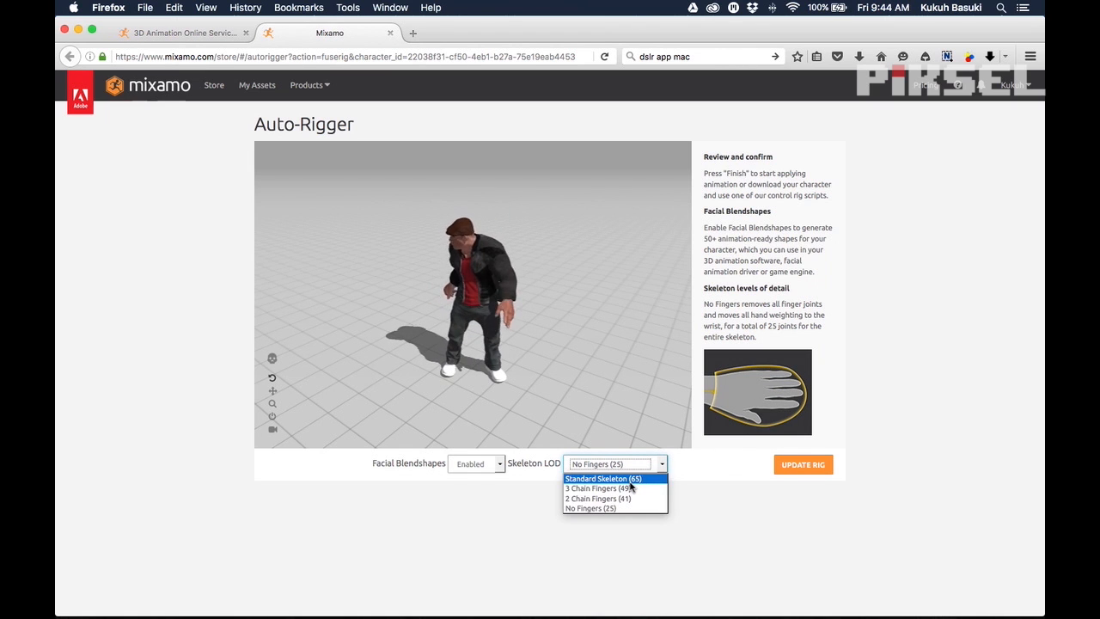
left_click(630, 479)
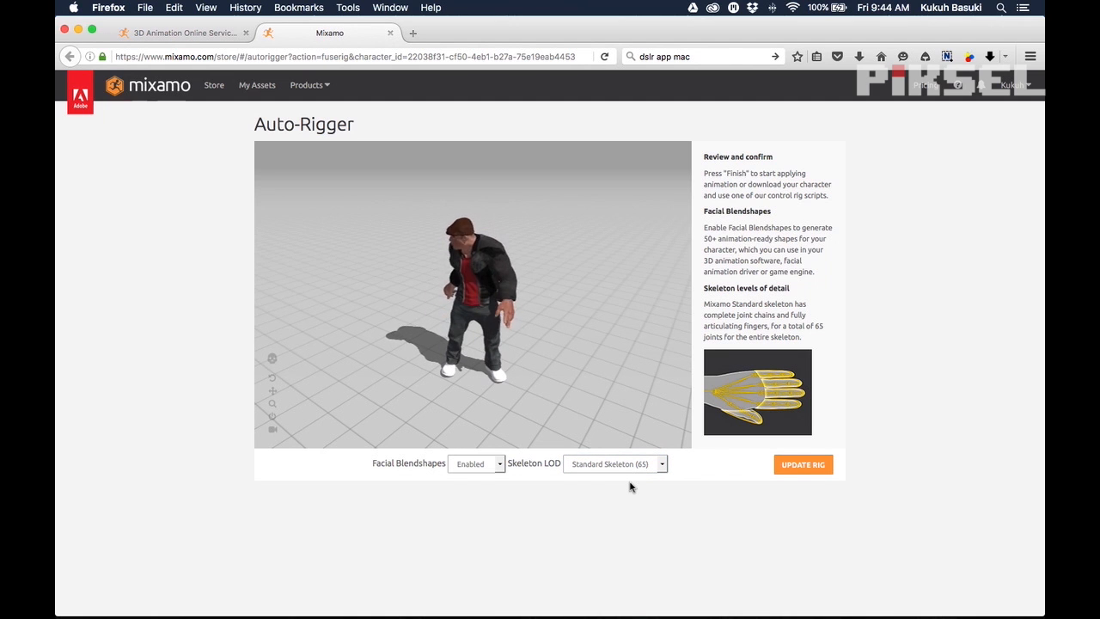
left_click(823, 472)
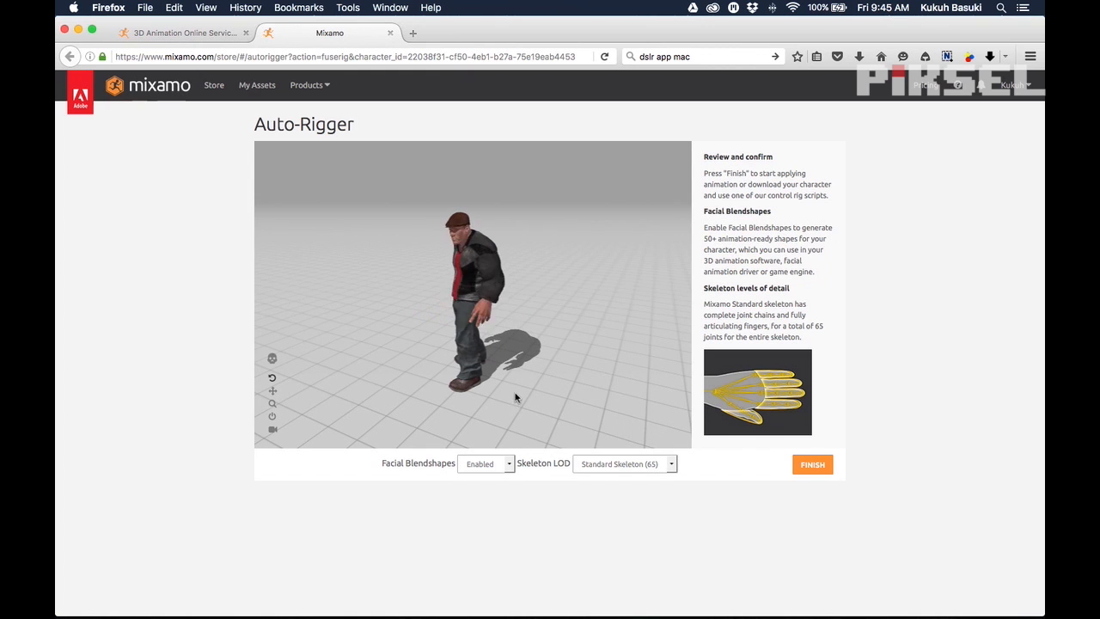
- Finish the auto-rigging and open the rigged character for animating
left_click_drag(455, 413, 562, 393)
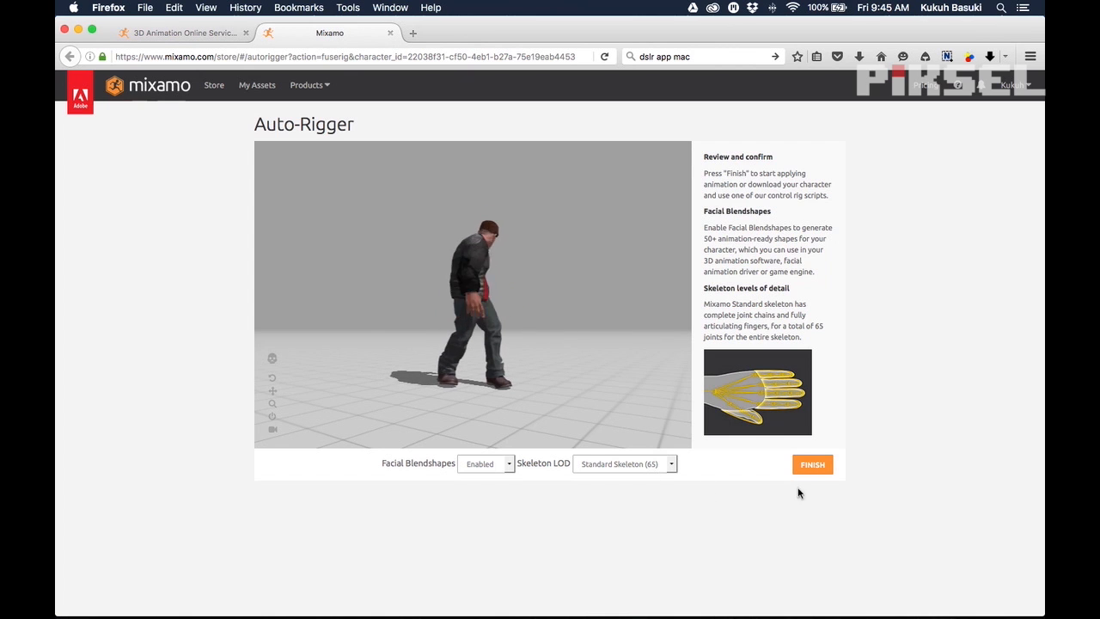
left_click(812, 465)
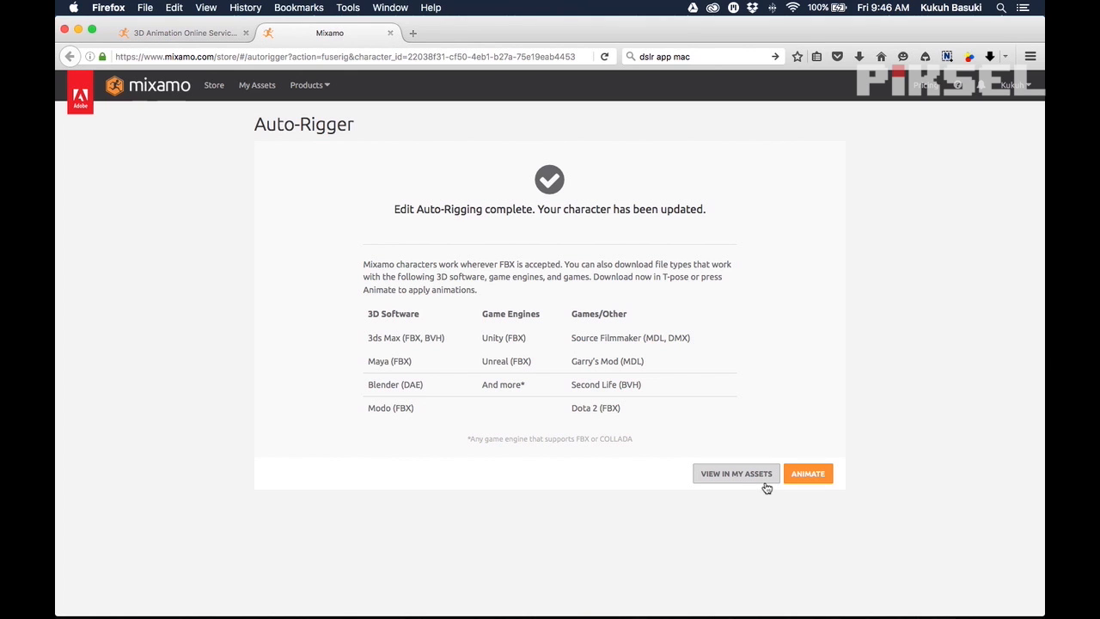
left_click(825, 482)
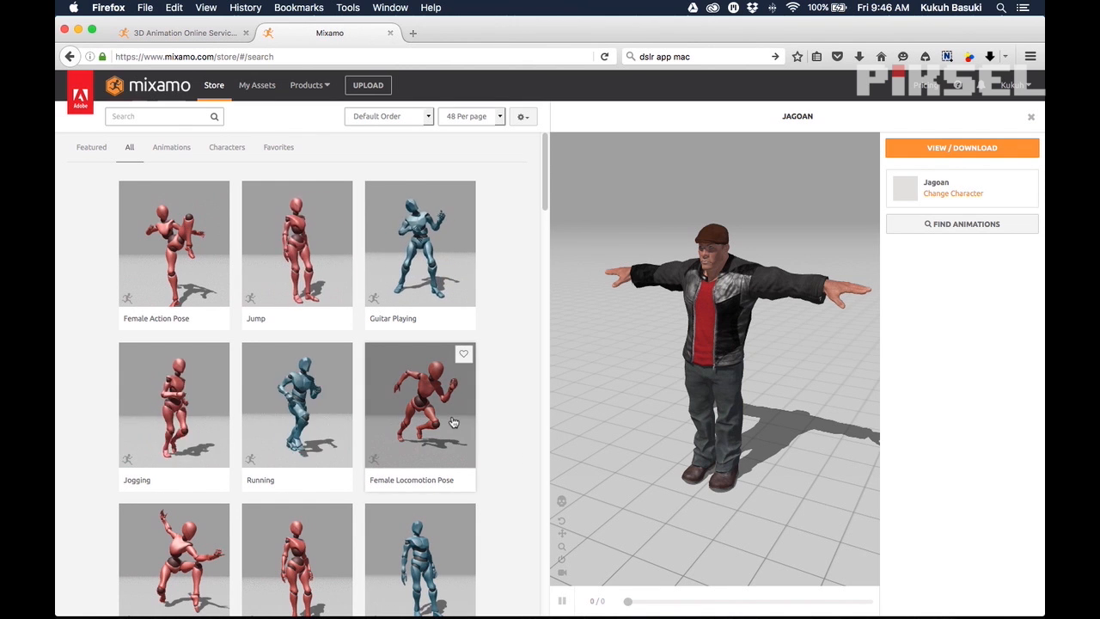
- Browse the first two pages of store animations and apply Breathing Idle from page 1 to the character
left_click_drag(546, 202, 487, 591)
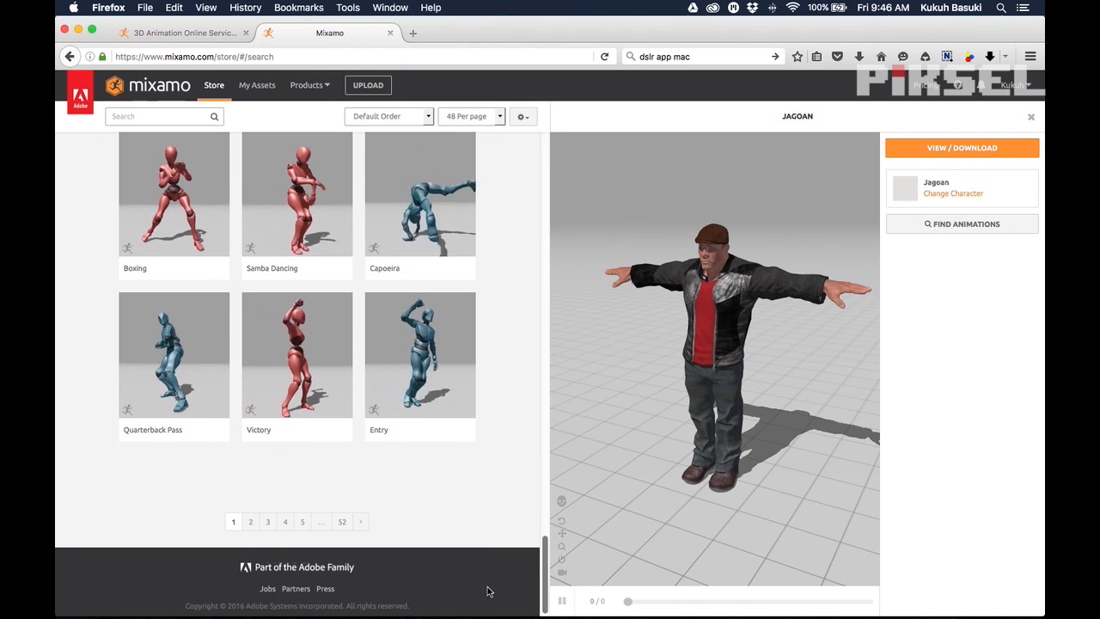
left_click(250, 521)
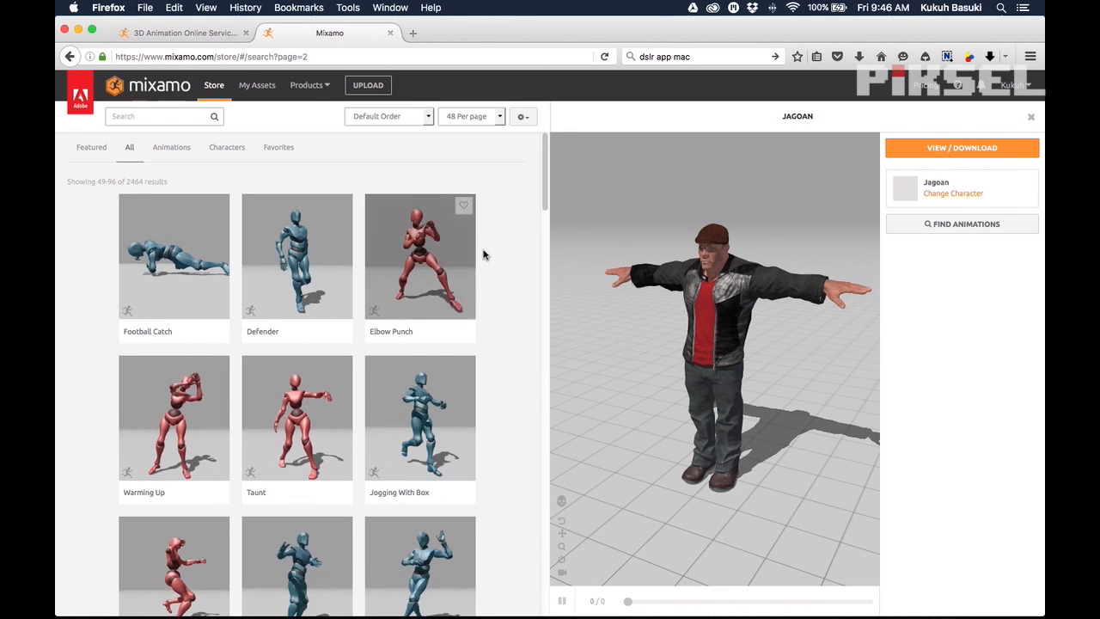
left_click_drag(547, 179, 514, 583)
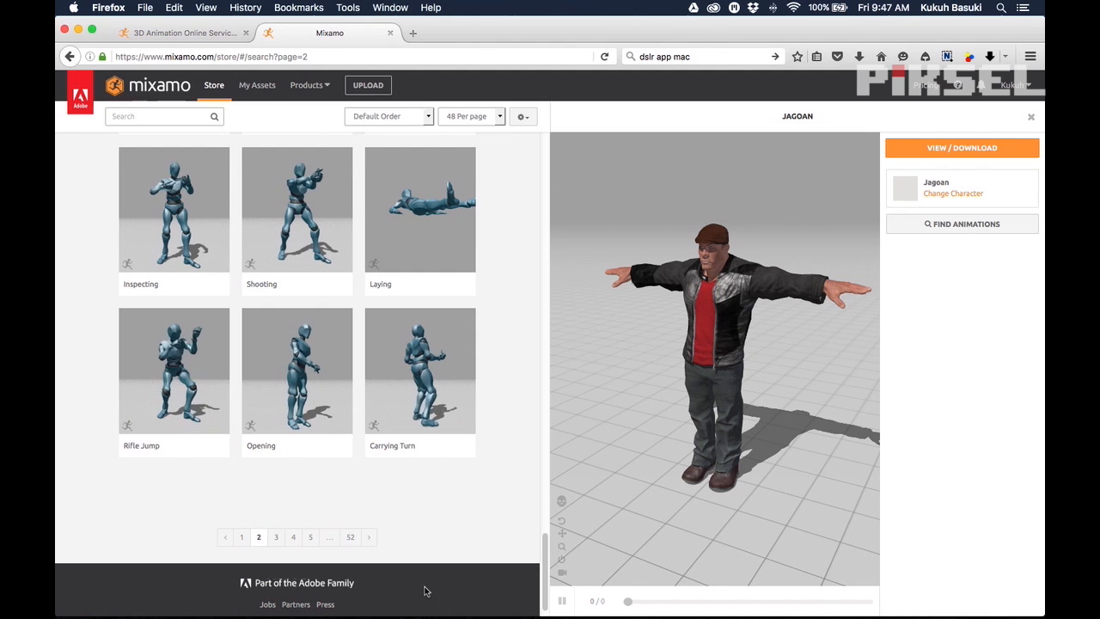
left_click(241, 537)
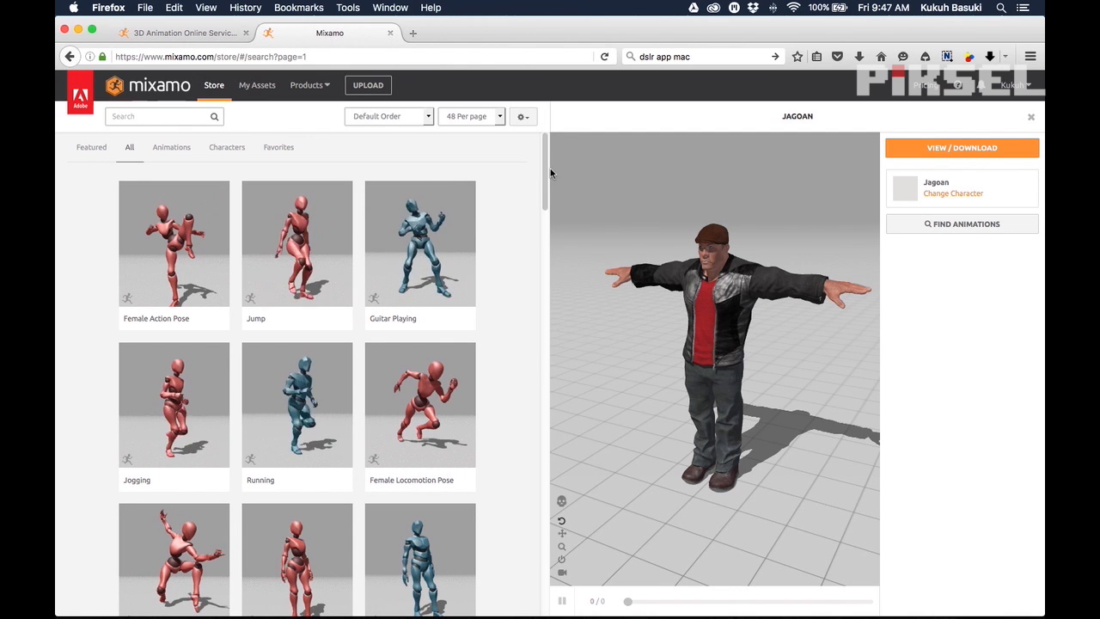
left_click_drag(547, 174, 487, 437)
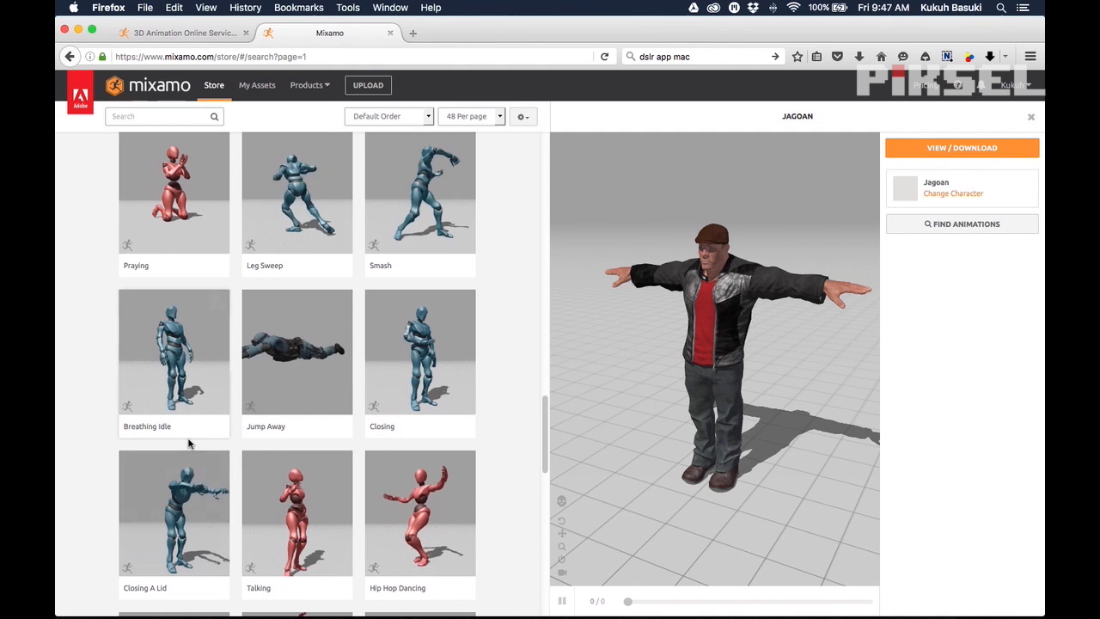
left_click(212, 385)
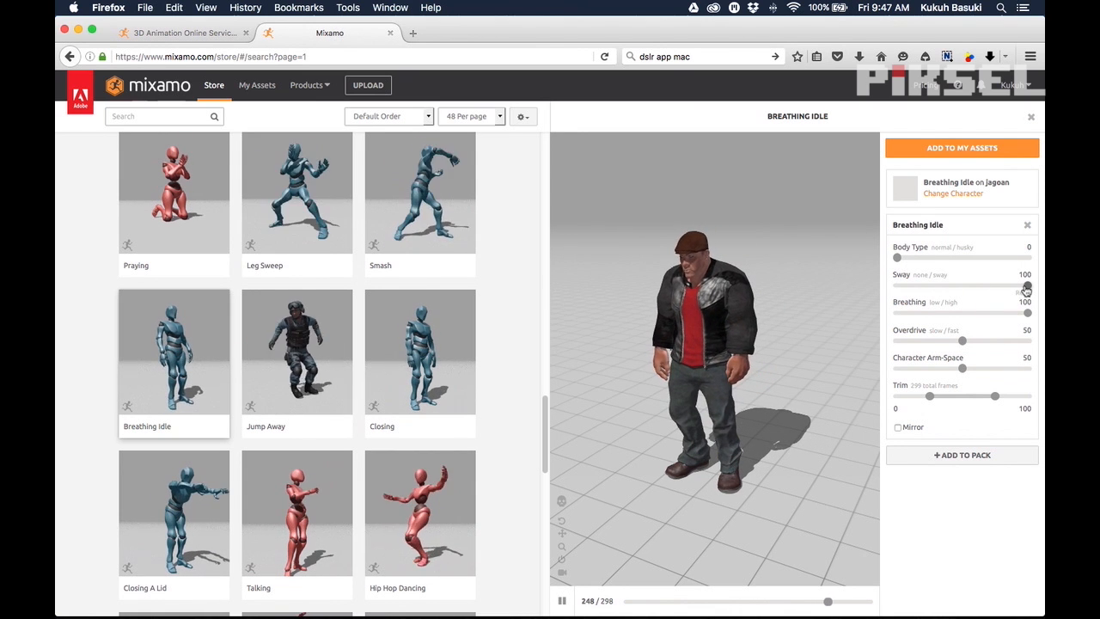
- Set the Breathing Idle animation's Sway to 100 and Character Arm-Space to 74, checking the pose from several angles
left_click_drag(1026, 287, 961, 289)
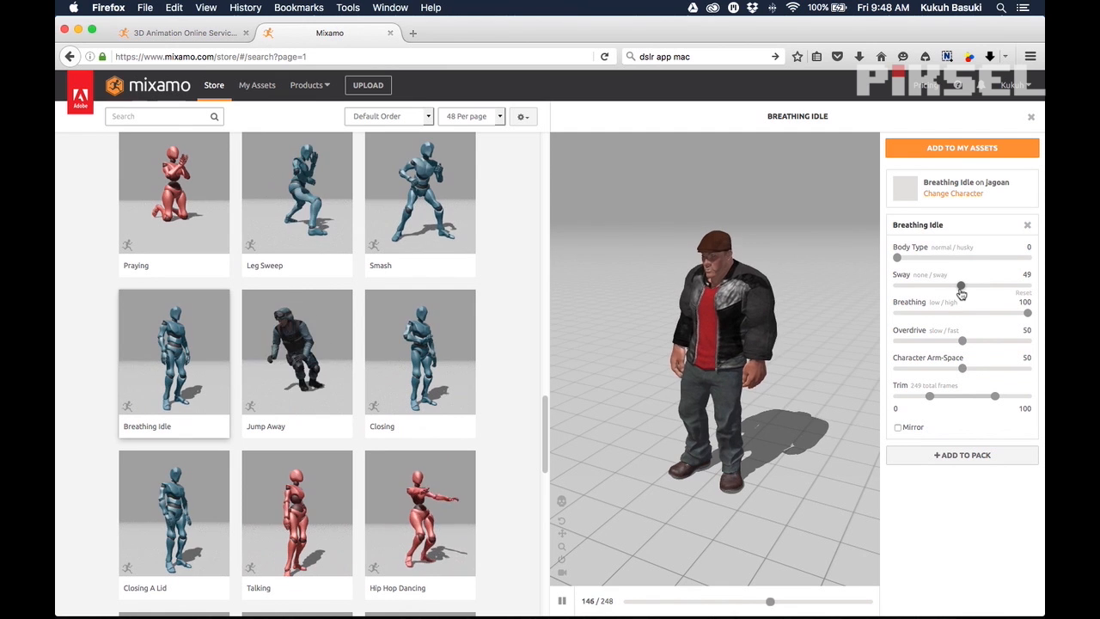
left_click_drag(960, 287, 1029, 287)
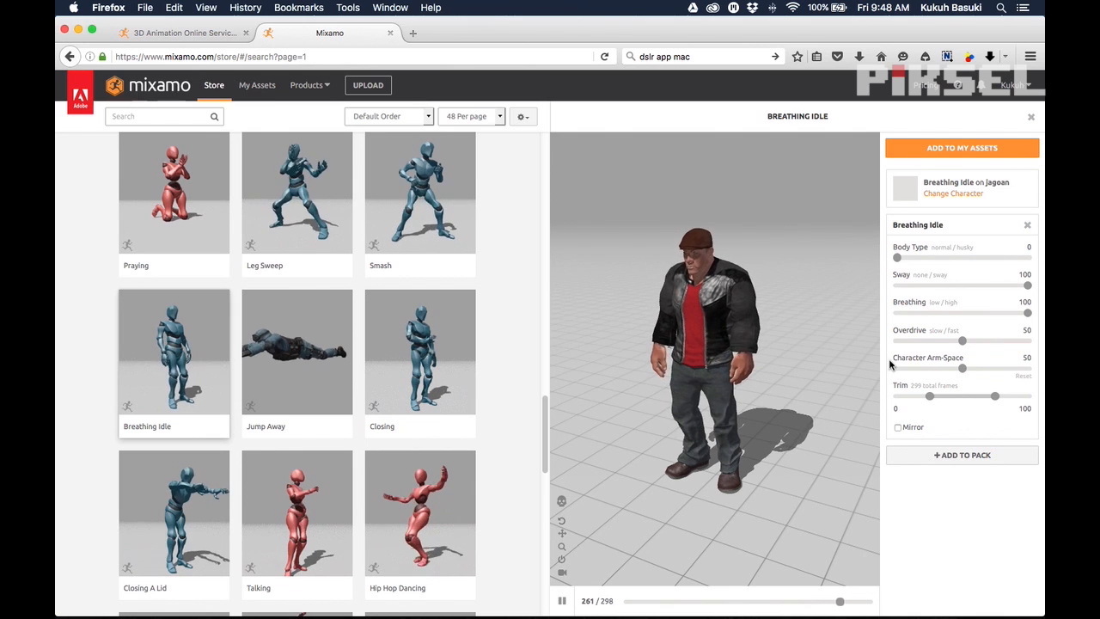
left_click_drag(964, 370, 995, 372)
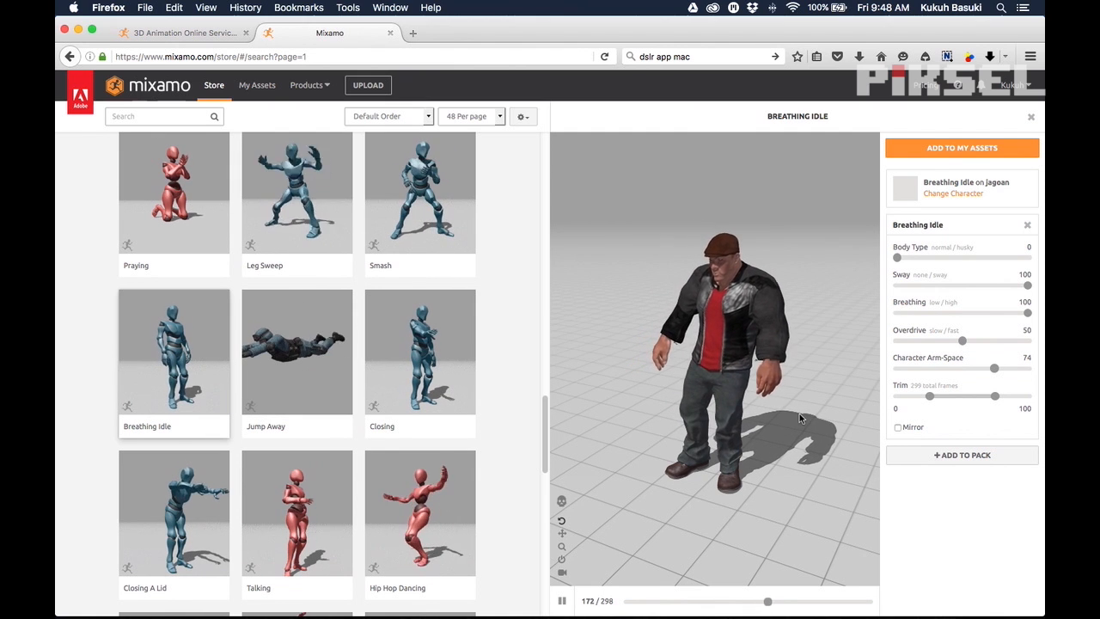
left_click_drag(616, 407, 740, 443)
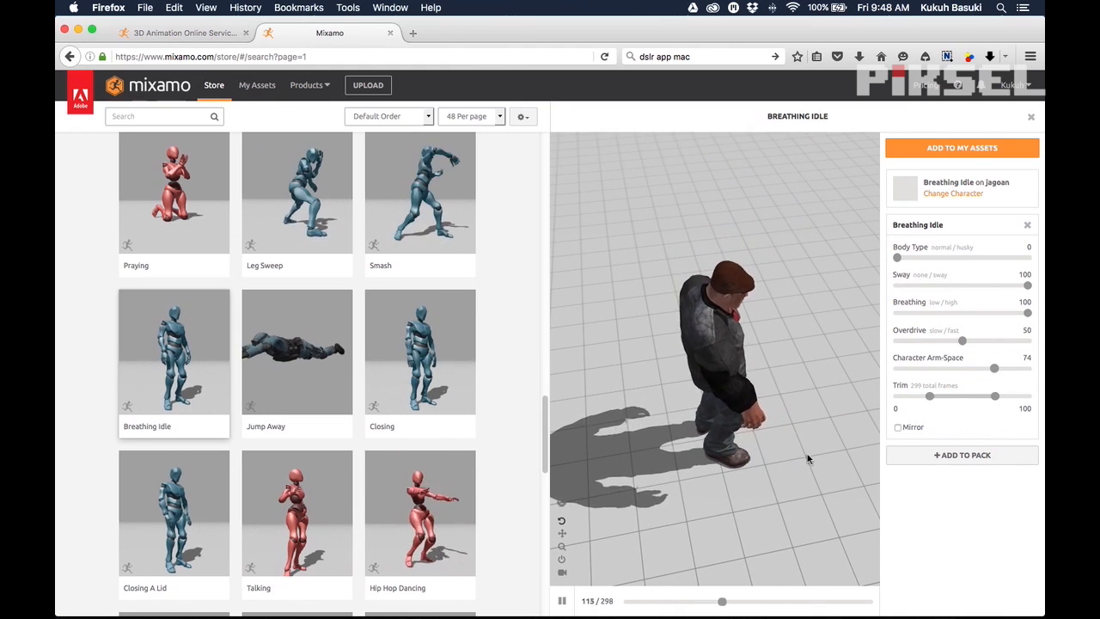
left_click_drag(808, 458, 672, 454)
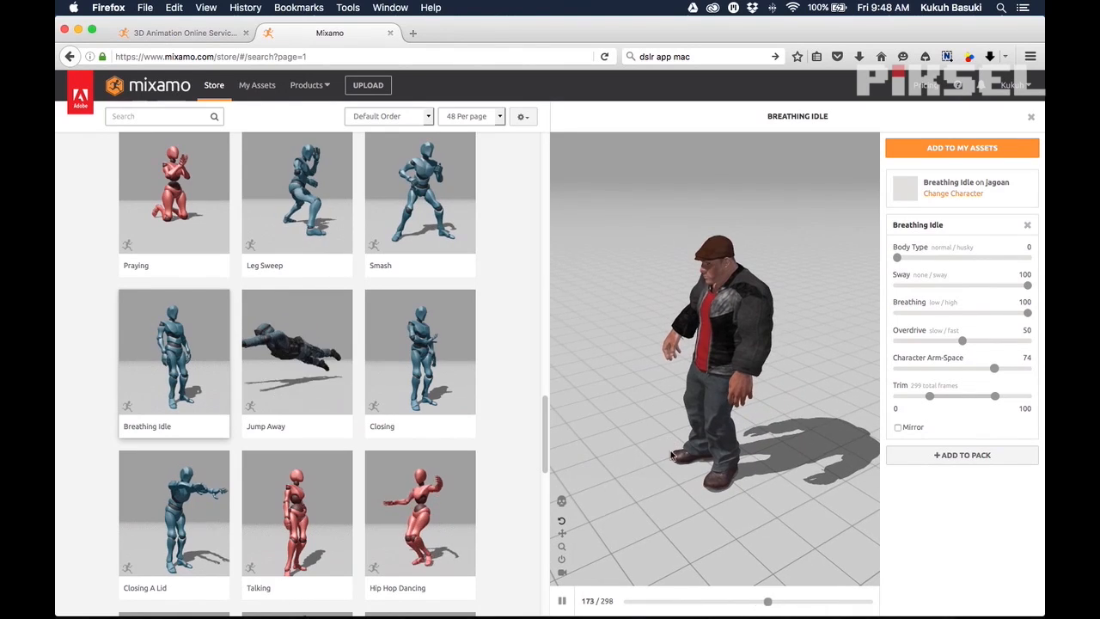
left_click_drag(761, 529, 800, 524)
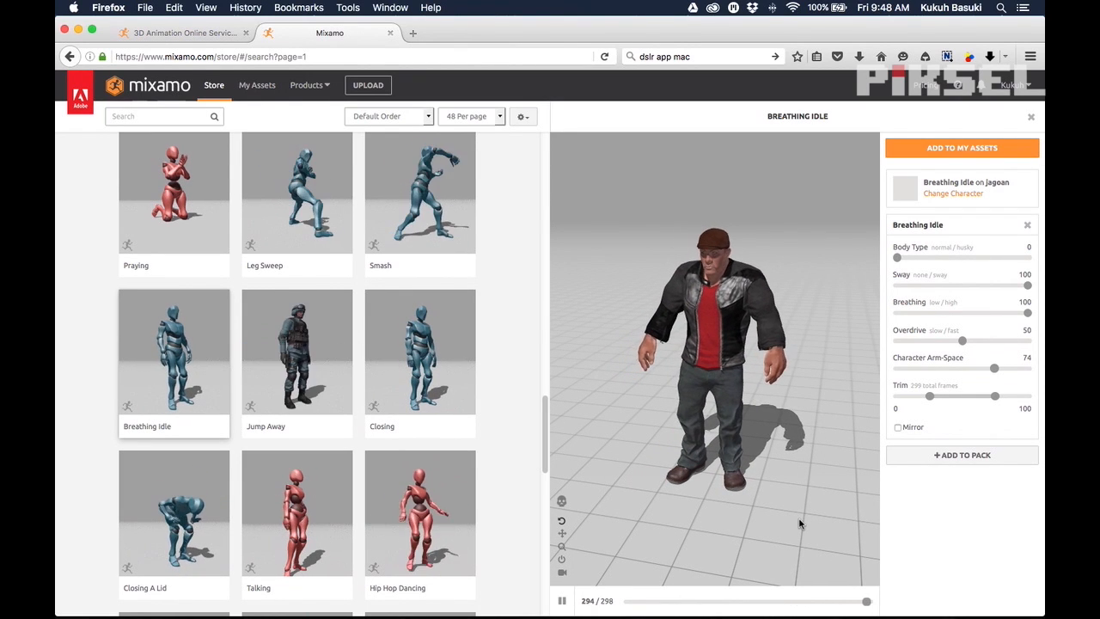
- Add the adjusted Breathing Idle animation to a pack and open it in the owned animations for download
left_click(1001, 460)
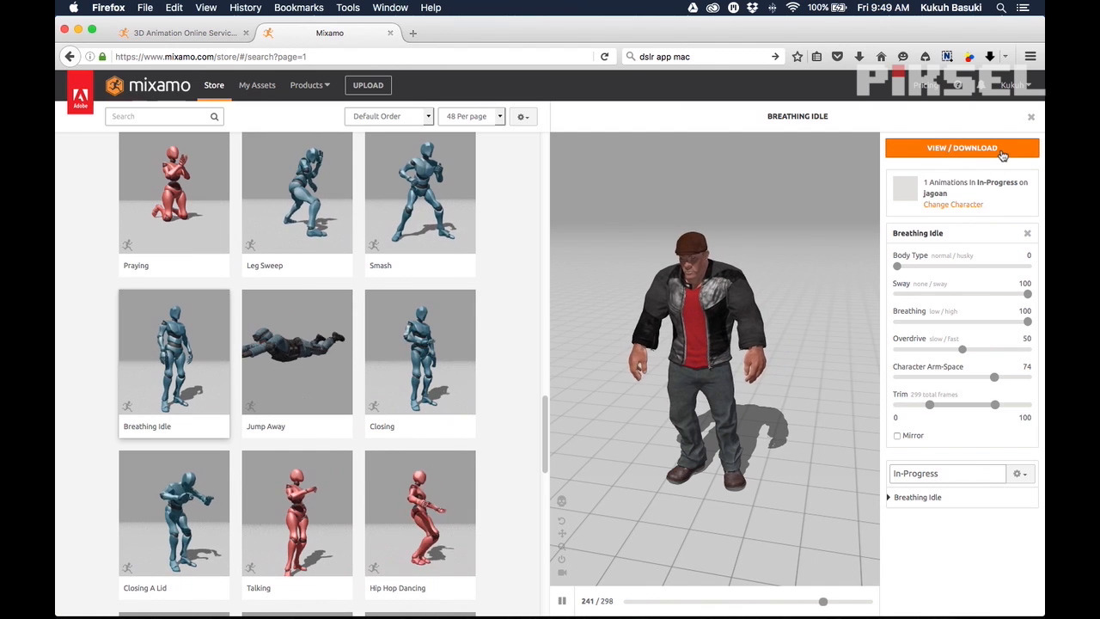
left_click(1002, 149)
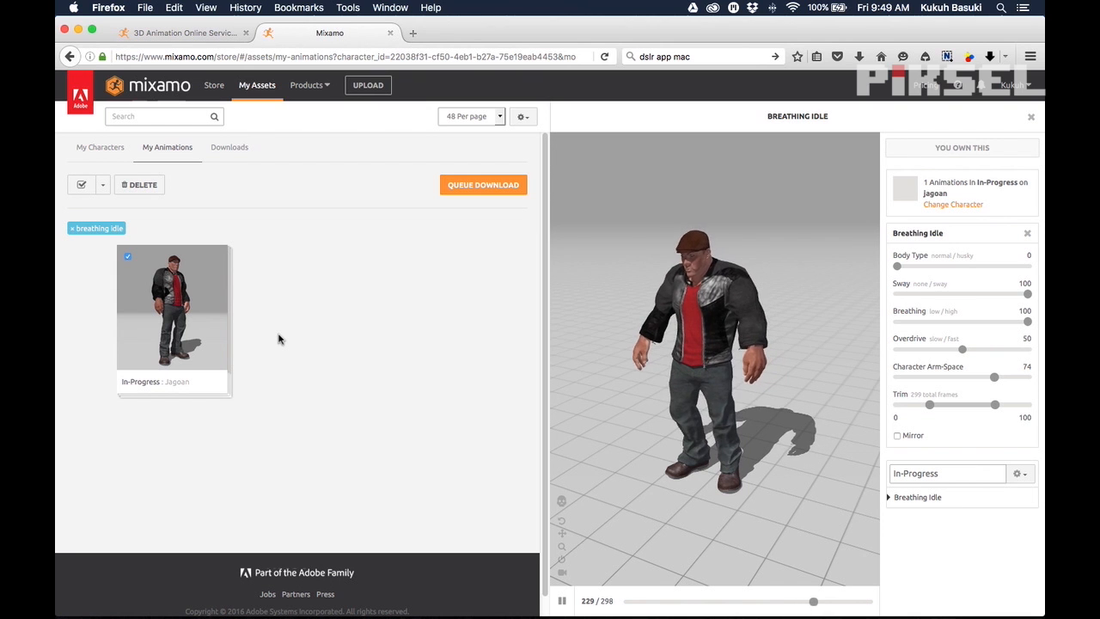
- Configure the animation download as FBX for Unity (.fbx) with T-Pose and no keyframe reduction
left_click(518, 191)
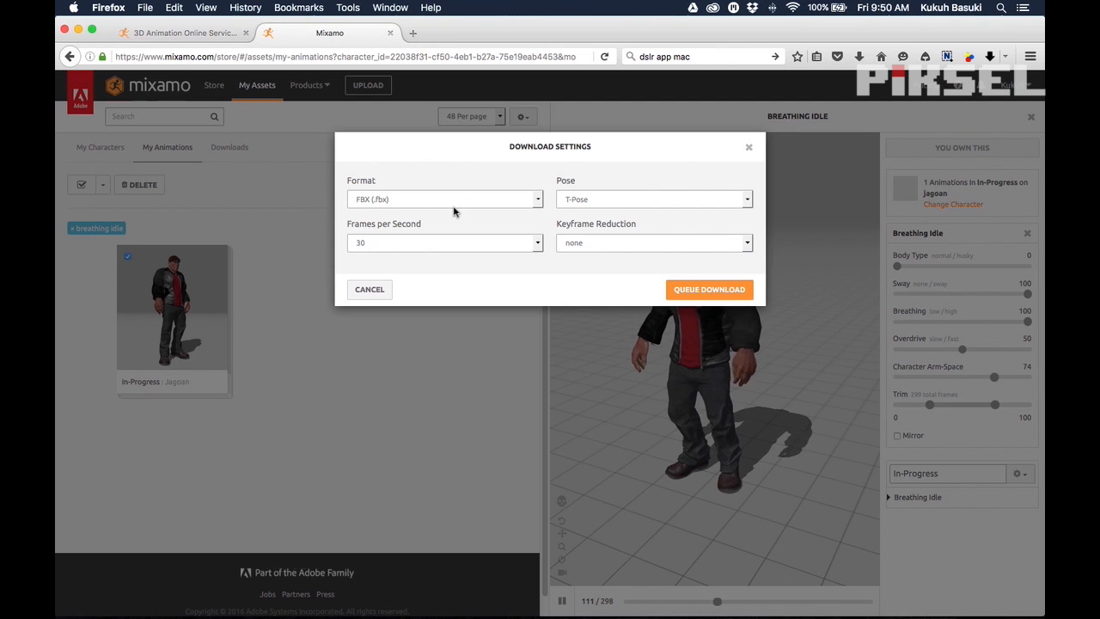
left_click(538, 203)
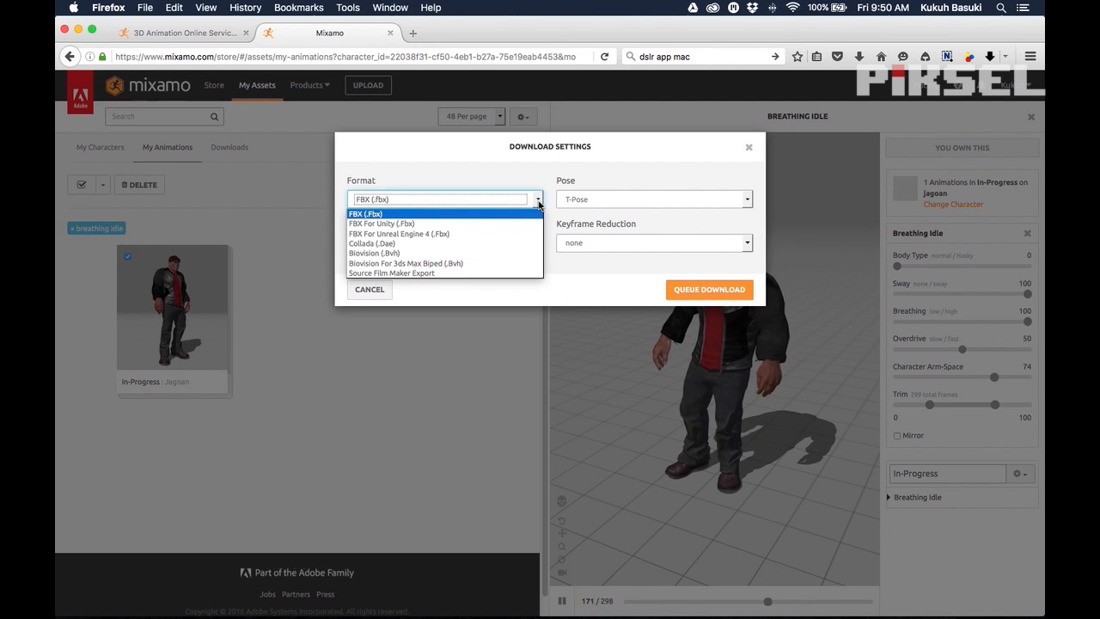
left_click(428, 224)
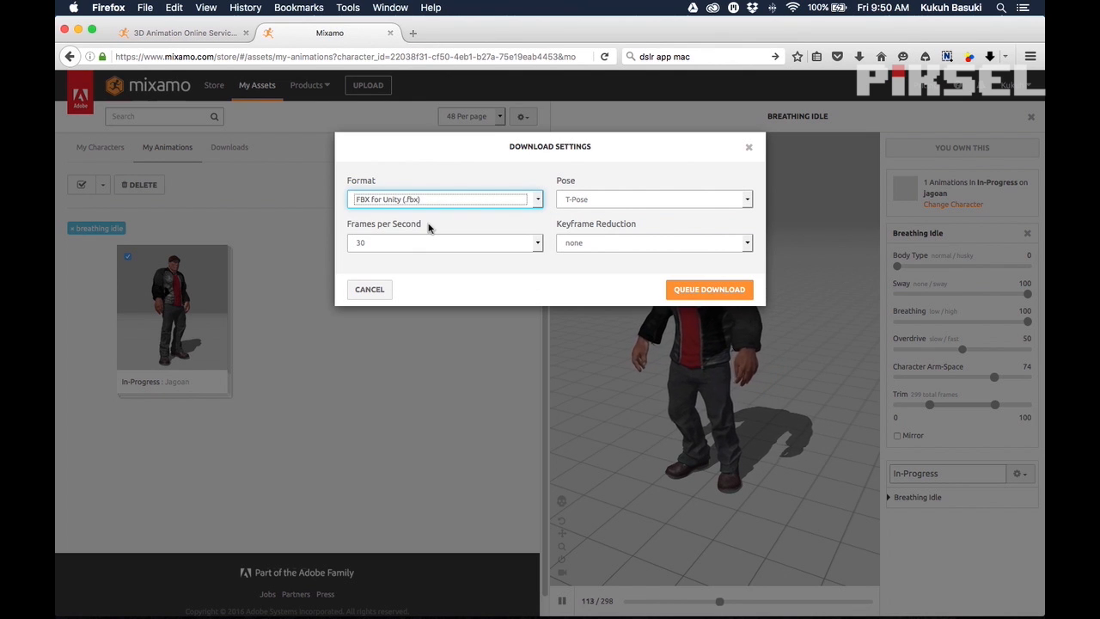
left_click(633, 202)
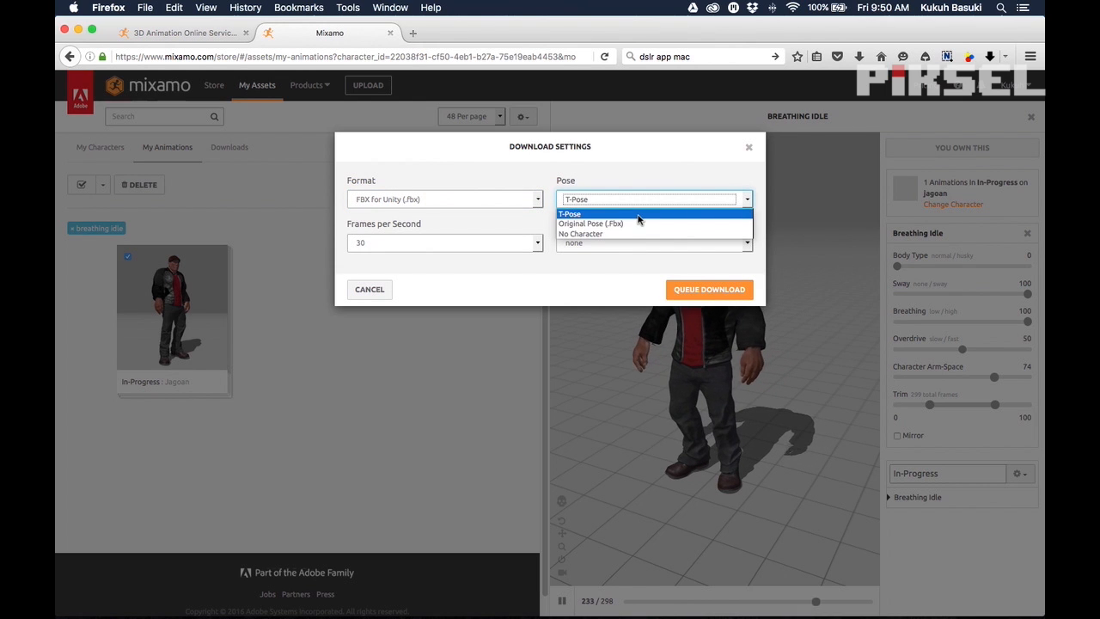
left_click(640, 216)
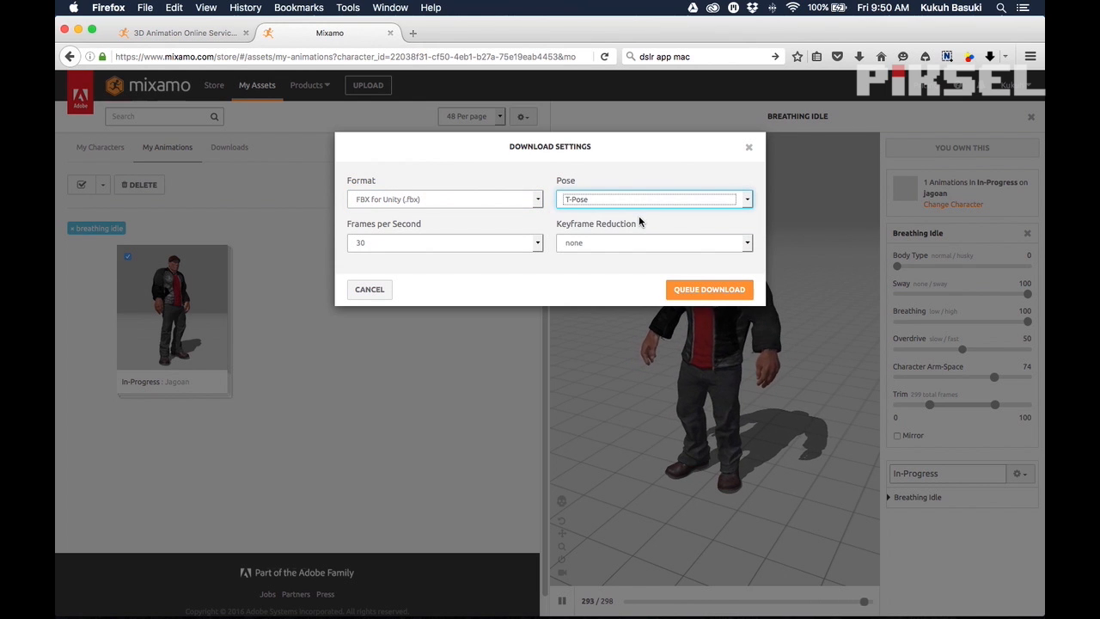
left_click(599, 242)
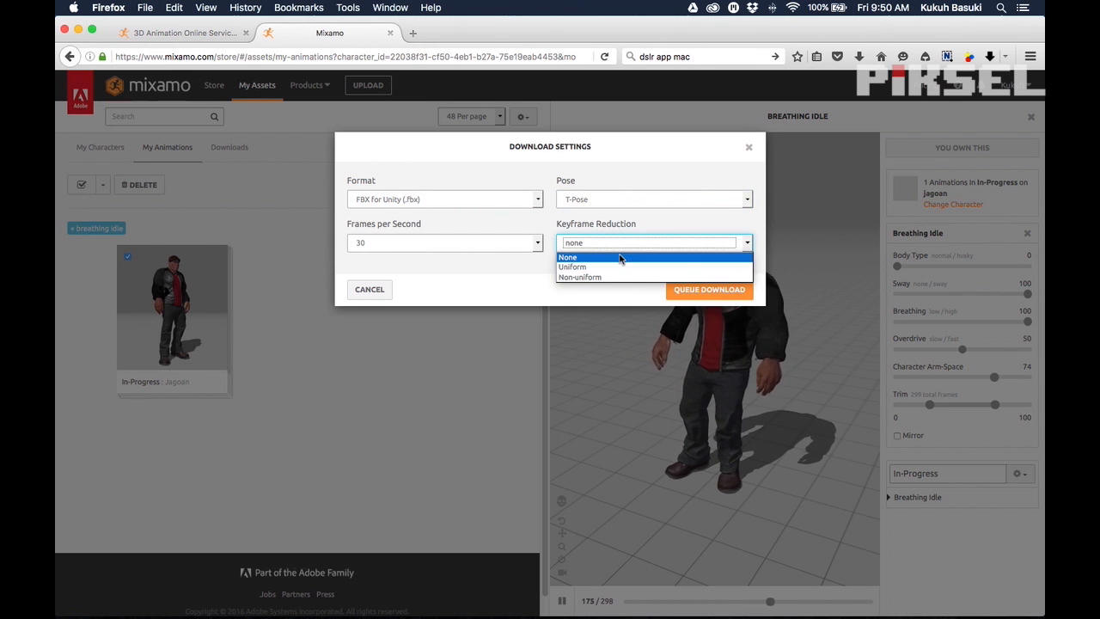
left_click(619, 257)
left_click(619, 269)
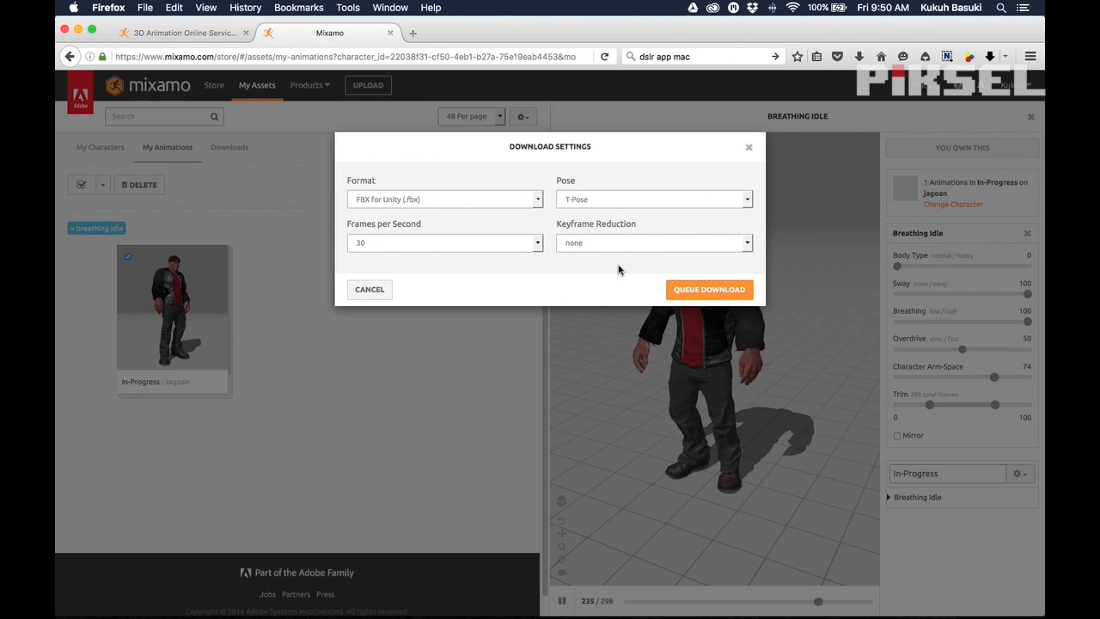
- Queue the configured animation pack for download and save the resulting jagoan.zip file
left_click(732, 292)
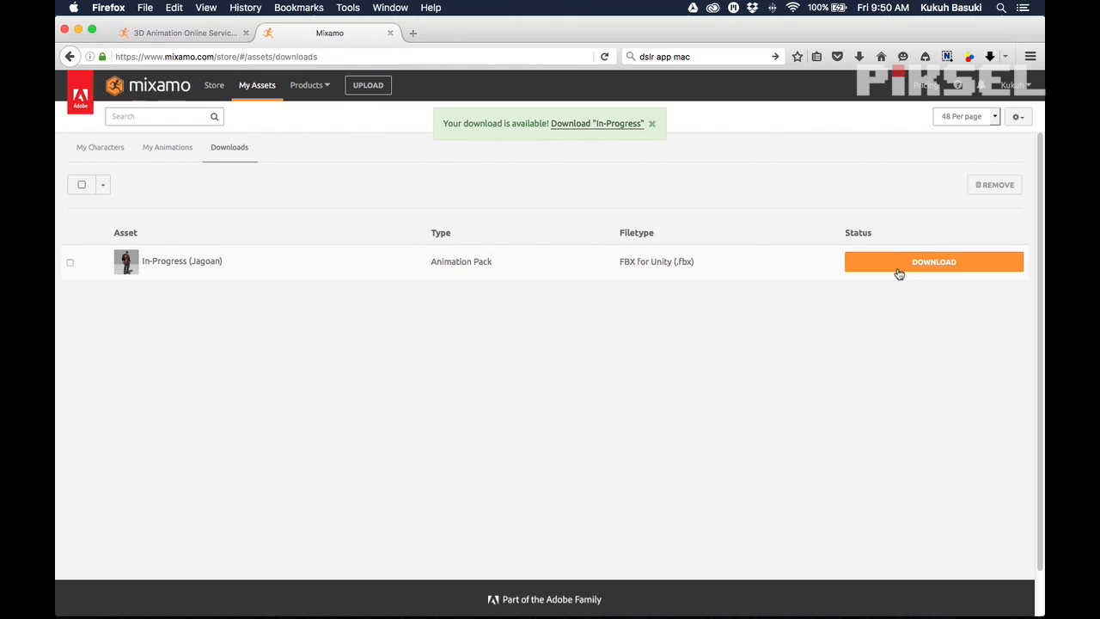
left_click(965, 266)
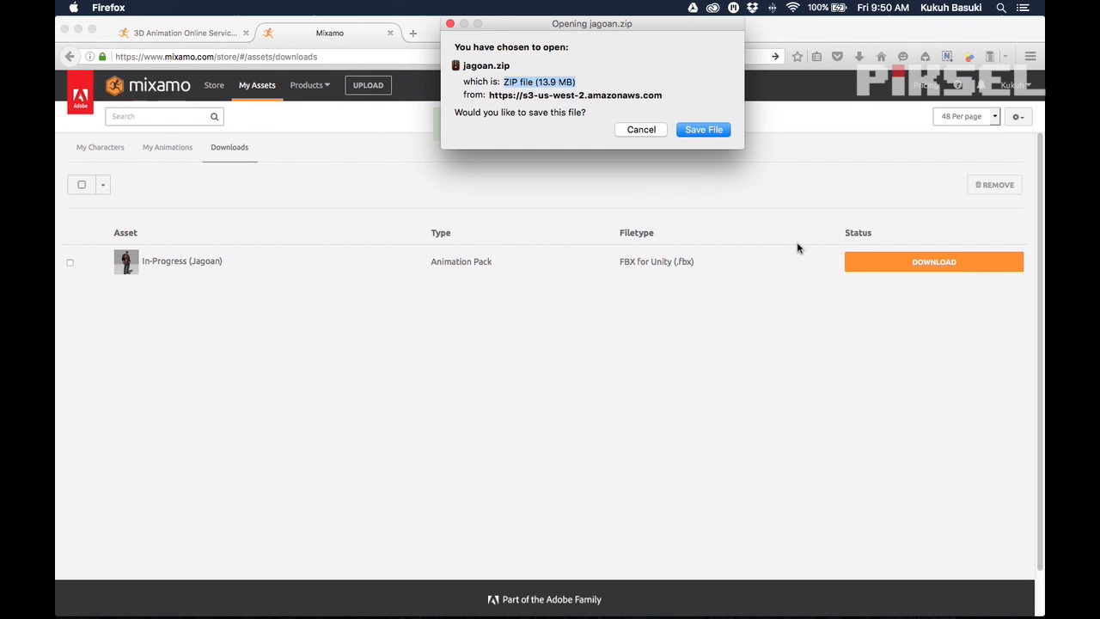
left_click(706, 138)
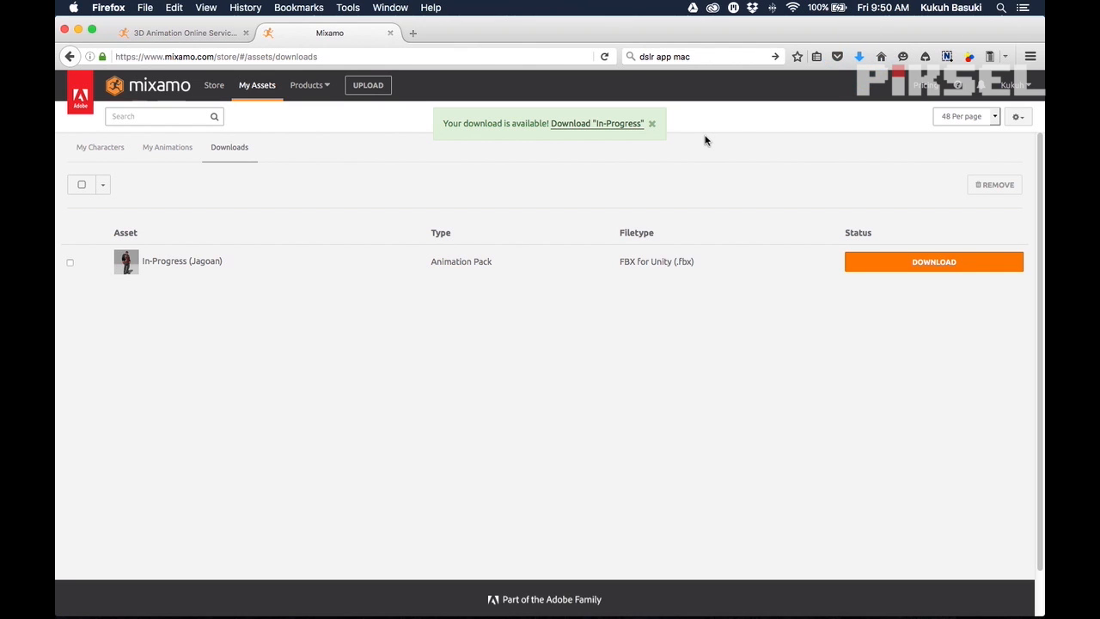
- Switch to Finder, extract jagoan.zip on the Desktop and open the extracted jagoan folder
left_click(134, 607)
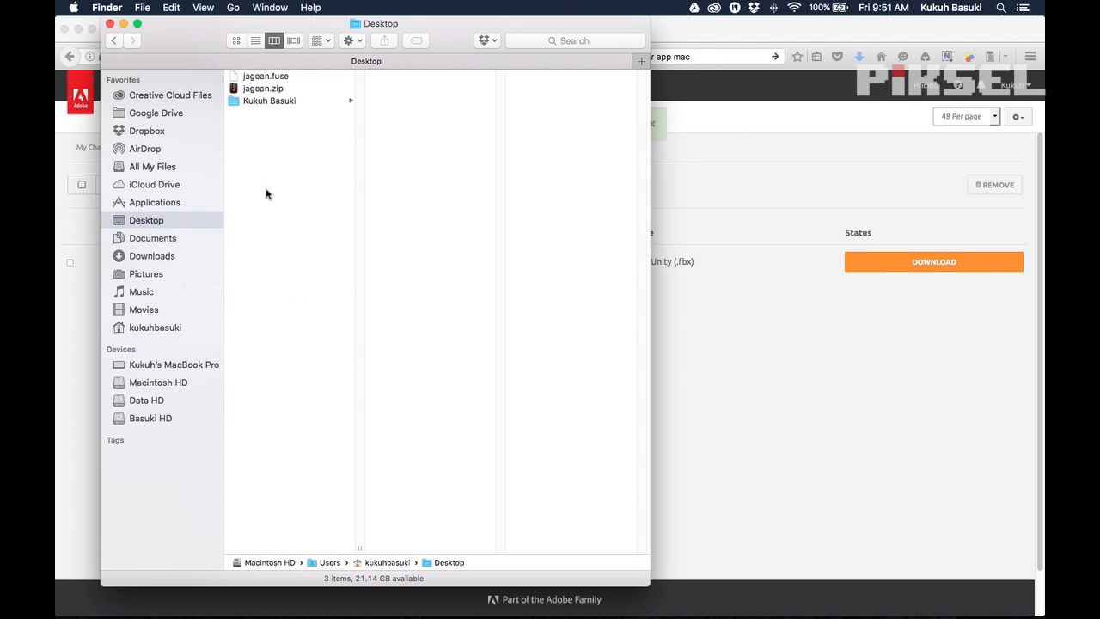
left_click(287, 91)
double_click(288, 92)
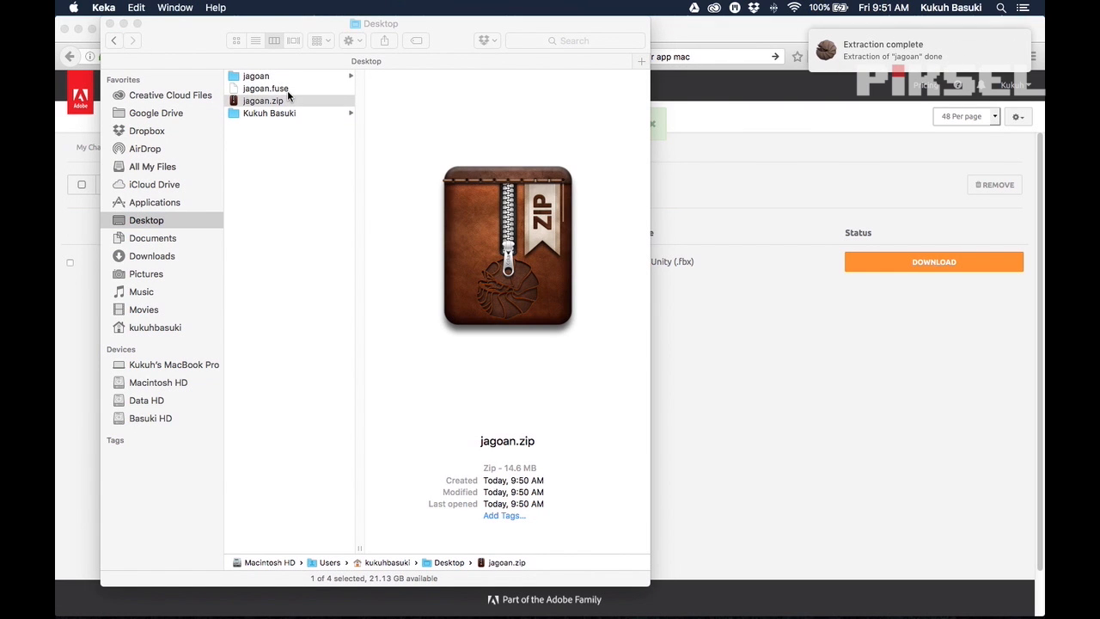
left_click(278, 75)
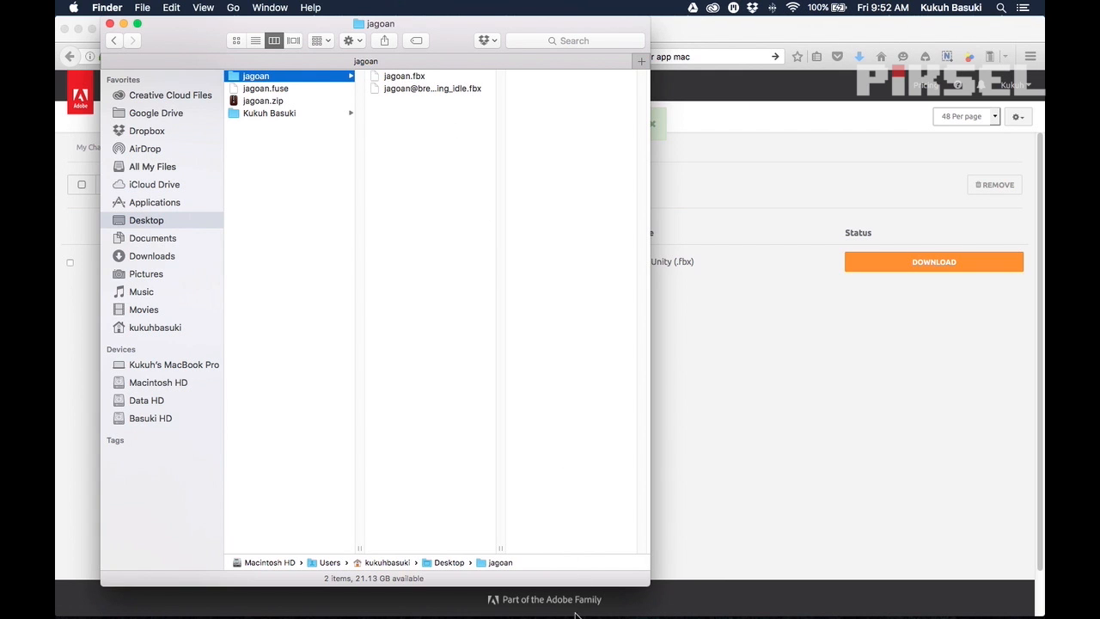
- Switch to Unity and create a new 3D project named jagoanunity on the Desktop
mouse_move(566, 614)
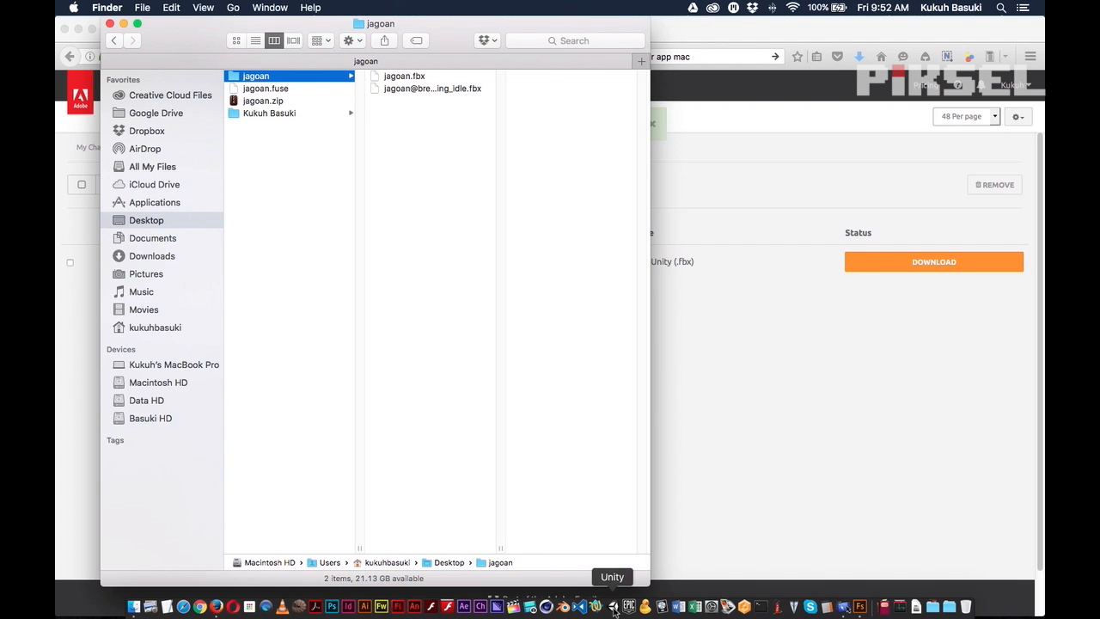
left_click(614, 607)
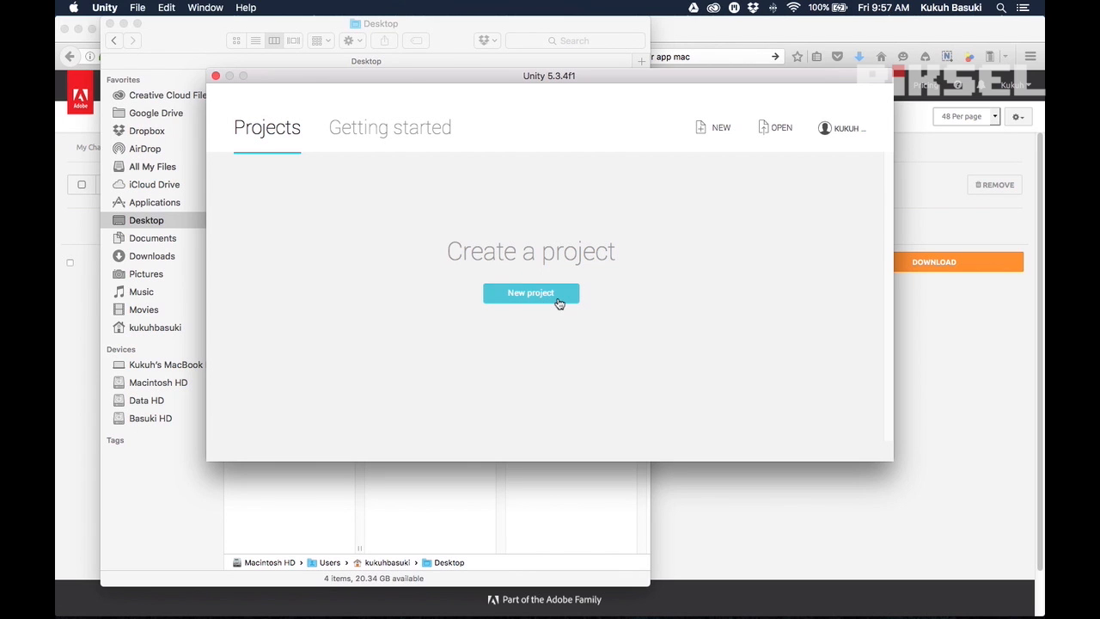
left_click(555, 296)
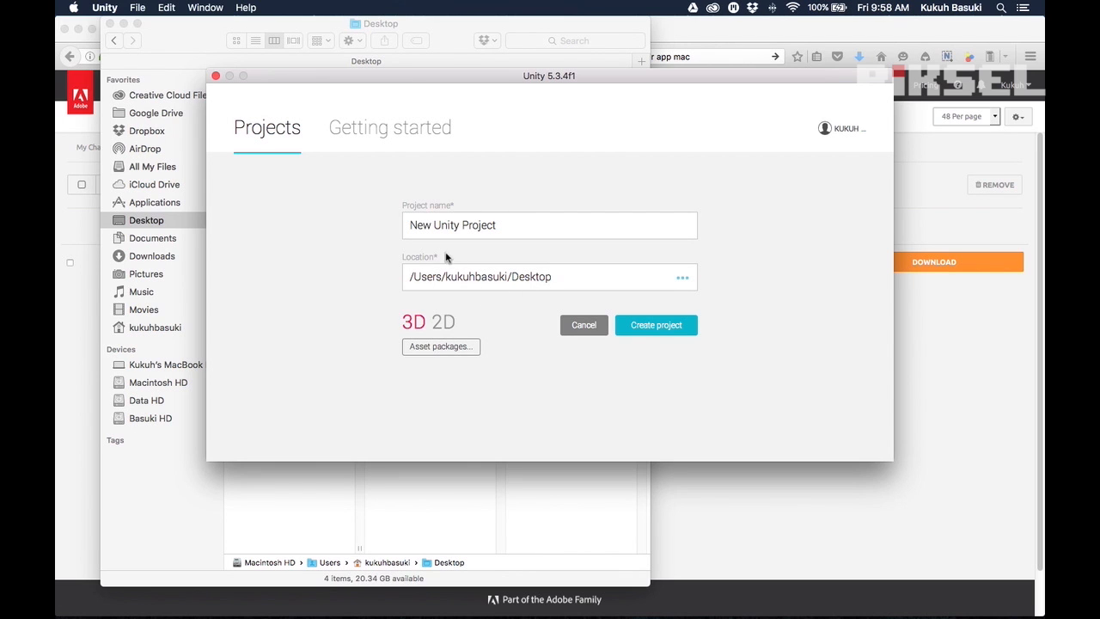
left_click_drag(505, 224, 384, 230)
type("jagoanunity")
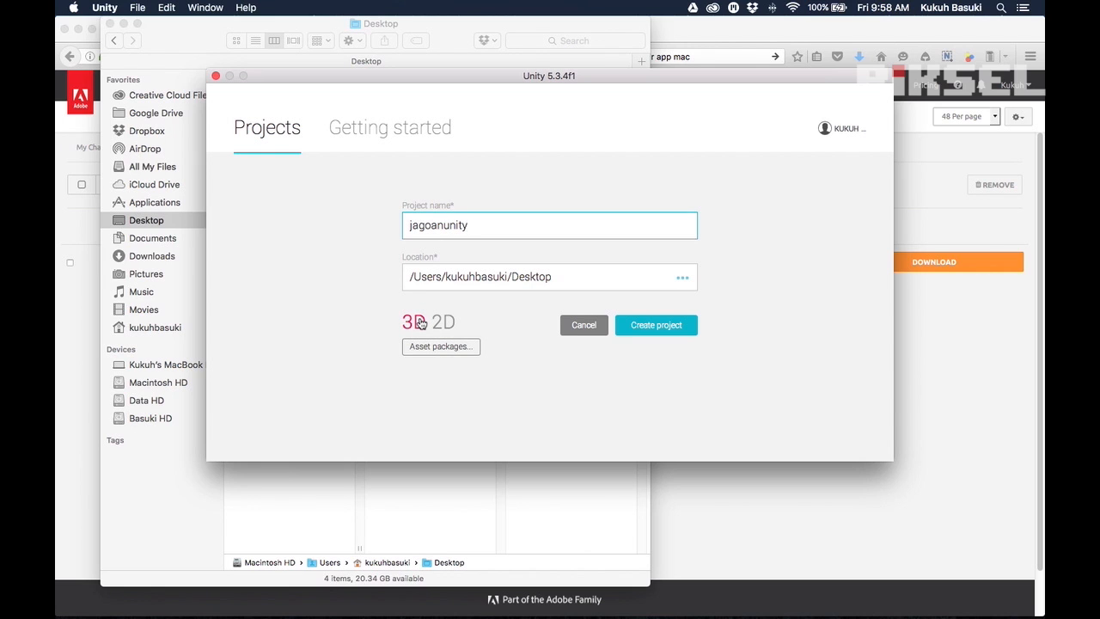
left_click(685, 334)
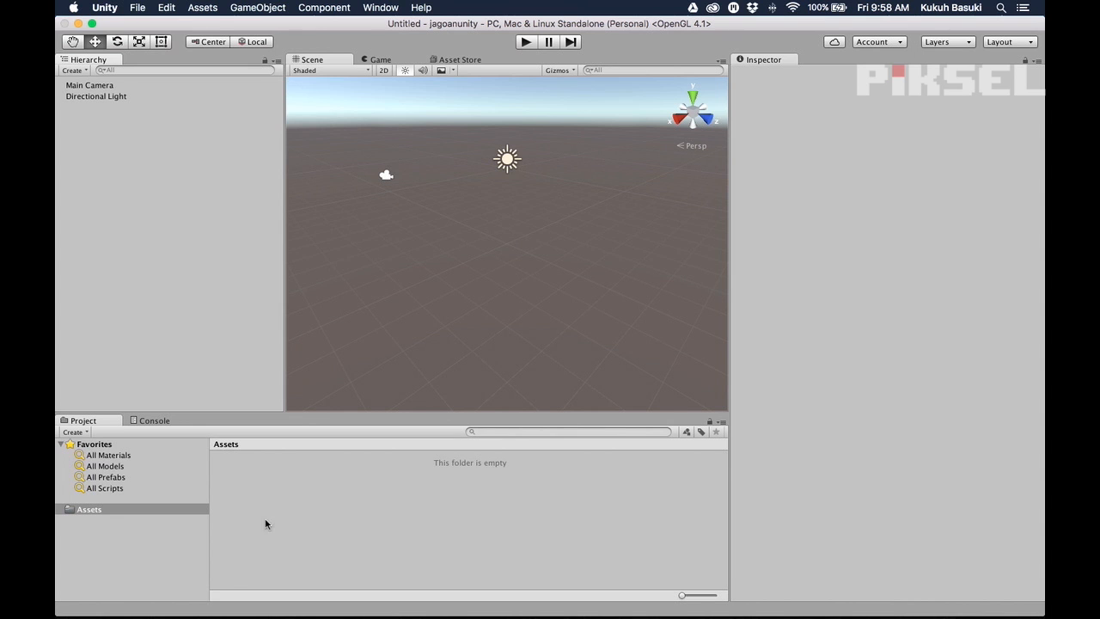
left_click(134, 609)
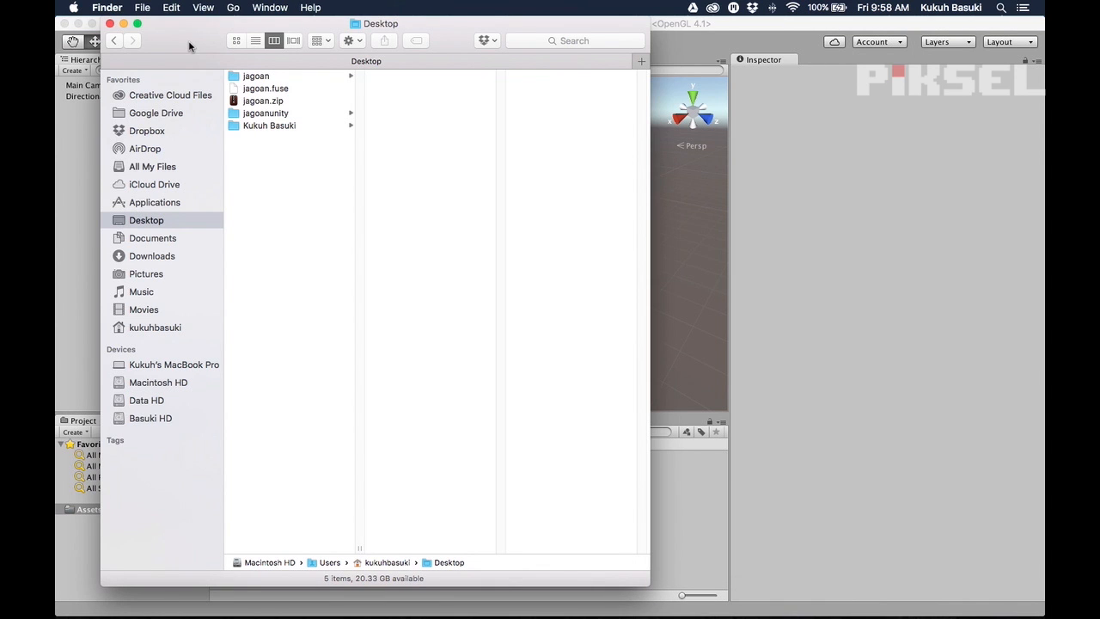
left_click_drag(189, 45, 748, 69)
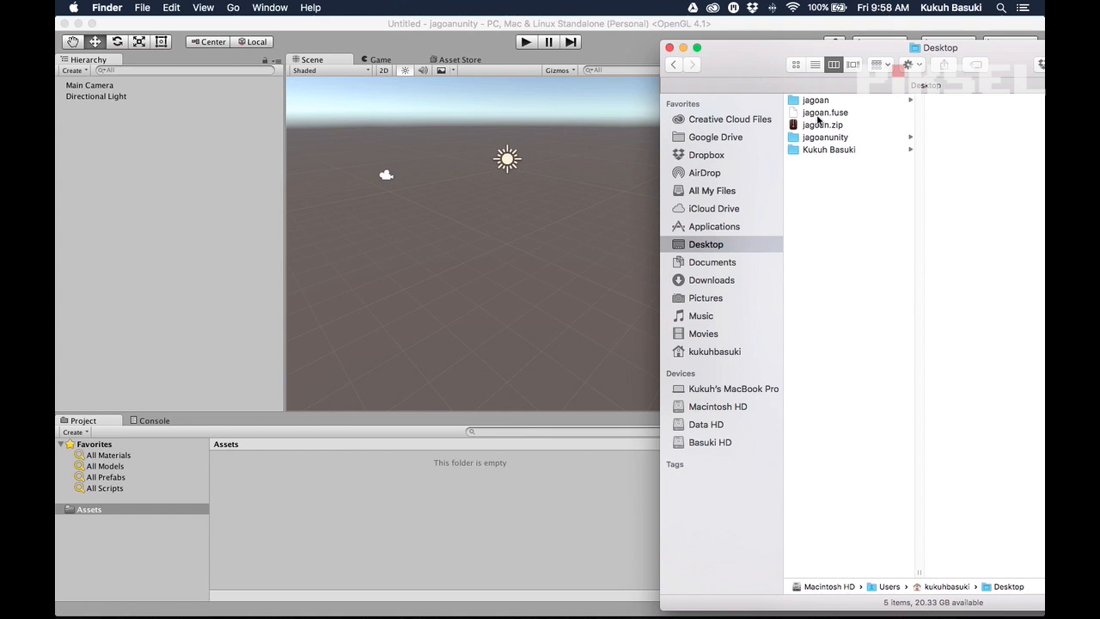
left_click(846, 101)
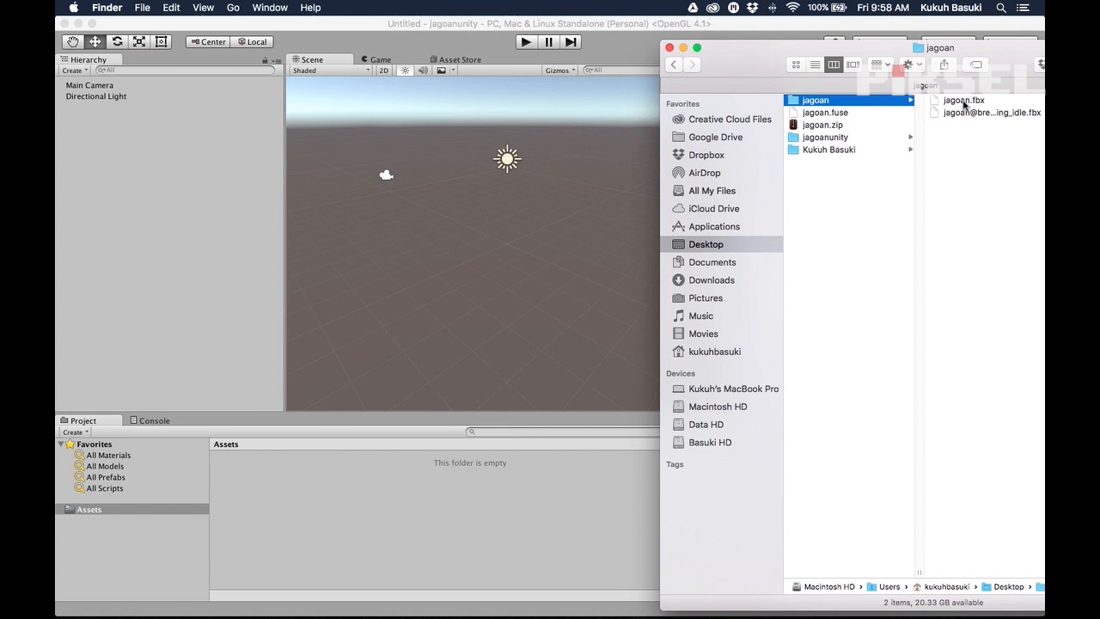
left_click_drag(998, 104, 325, 508)
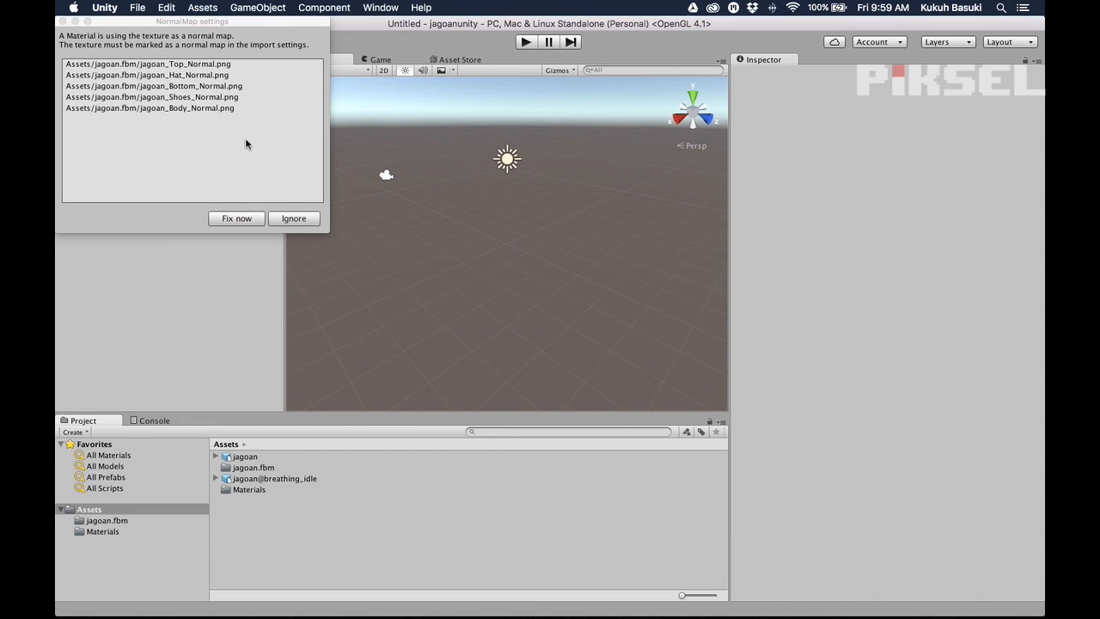
left_click(256, 221)
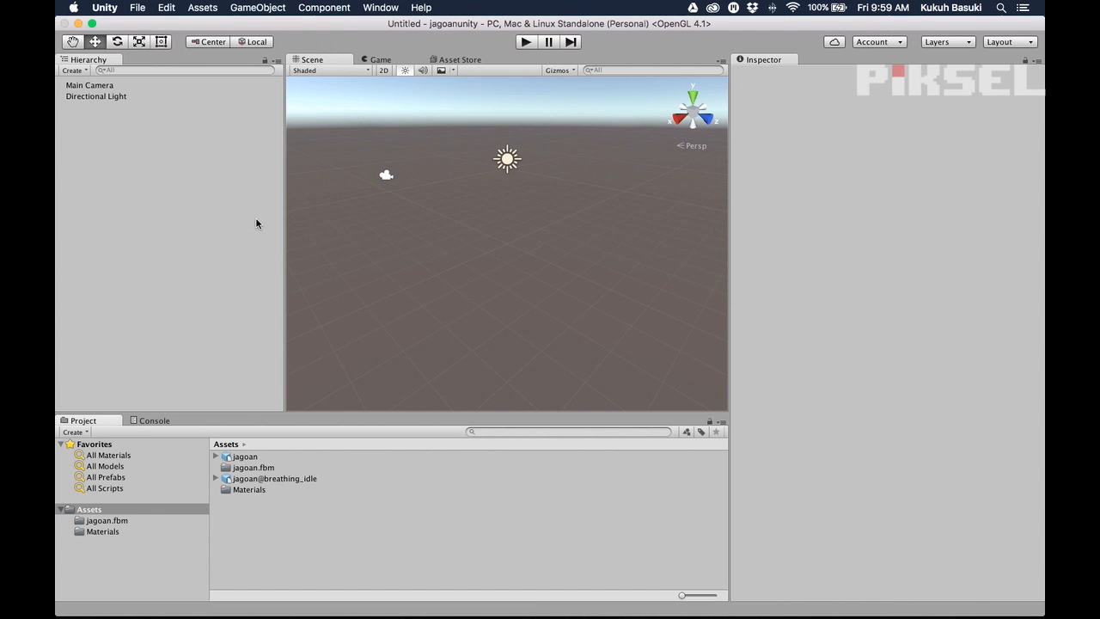
- Set the jagoan model's rig animation type to Humanoid and apply the import settings
left_click(245, 456)
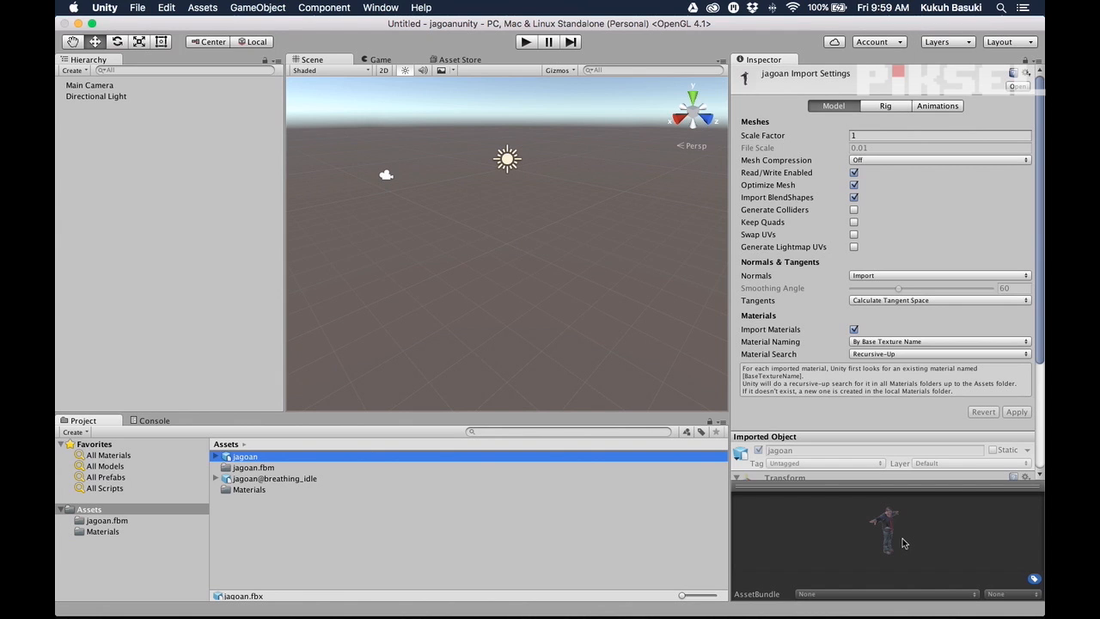
left_click(895, 110)
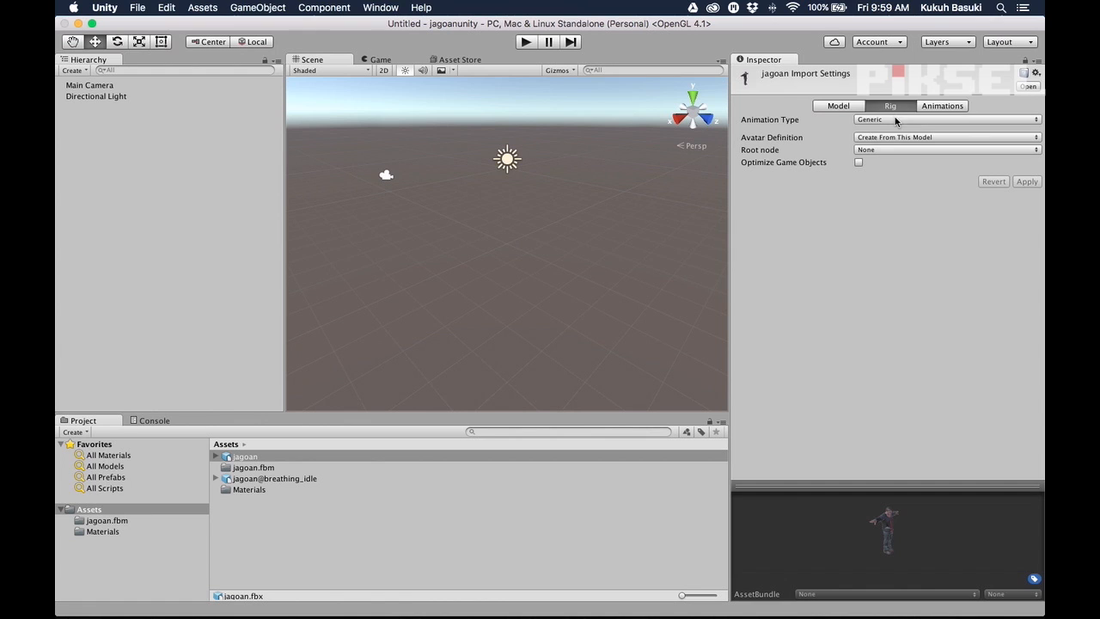
left_click(896, 120)
left_click(895, 131)
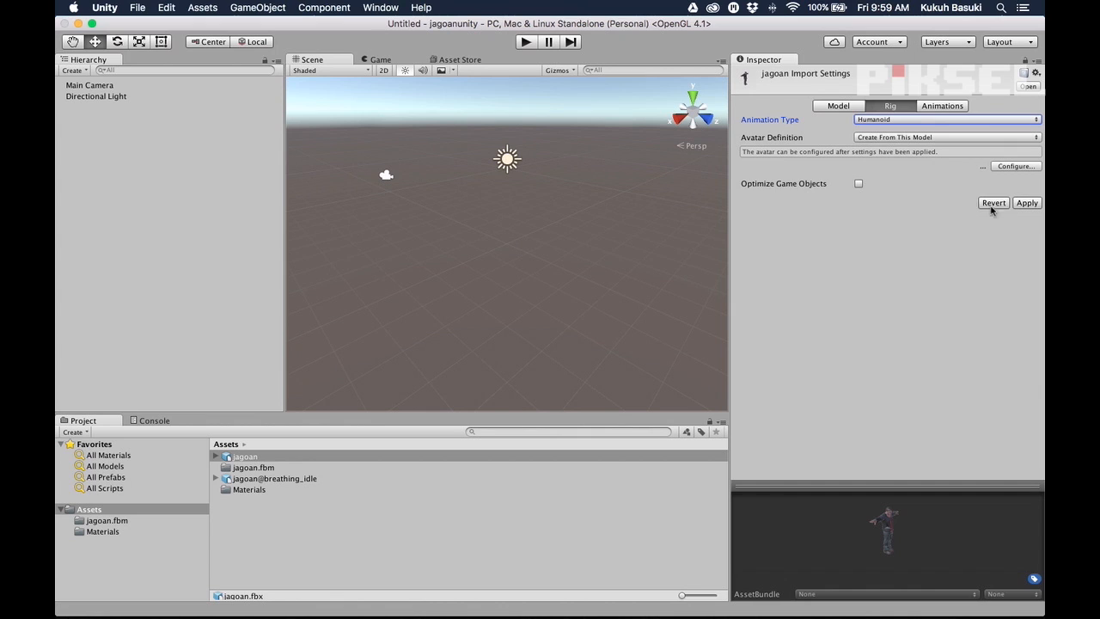
left_click(1029, 206)
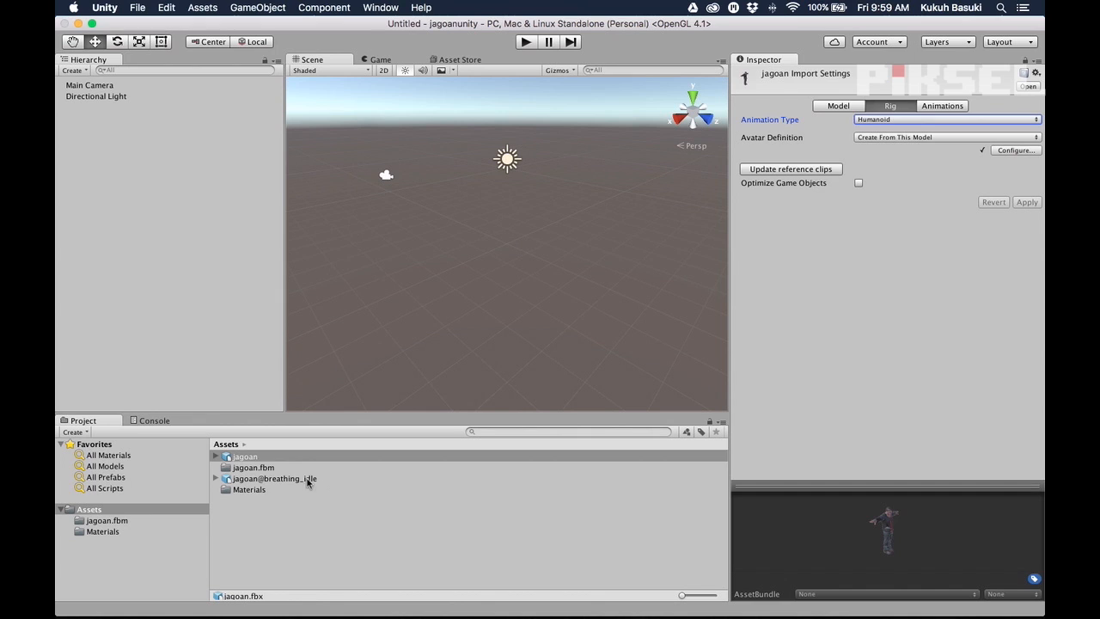
- Set the jagoan@breathing_idle asset's rig animation type to Humanoid and apply it
left_click(275, 483)
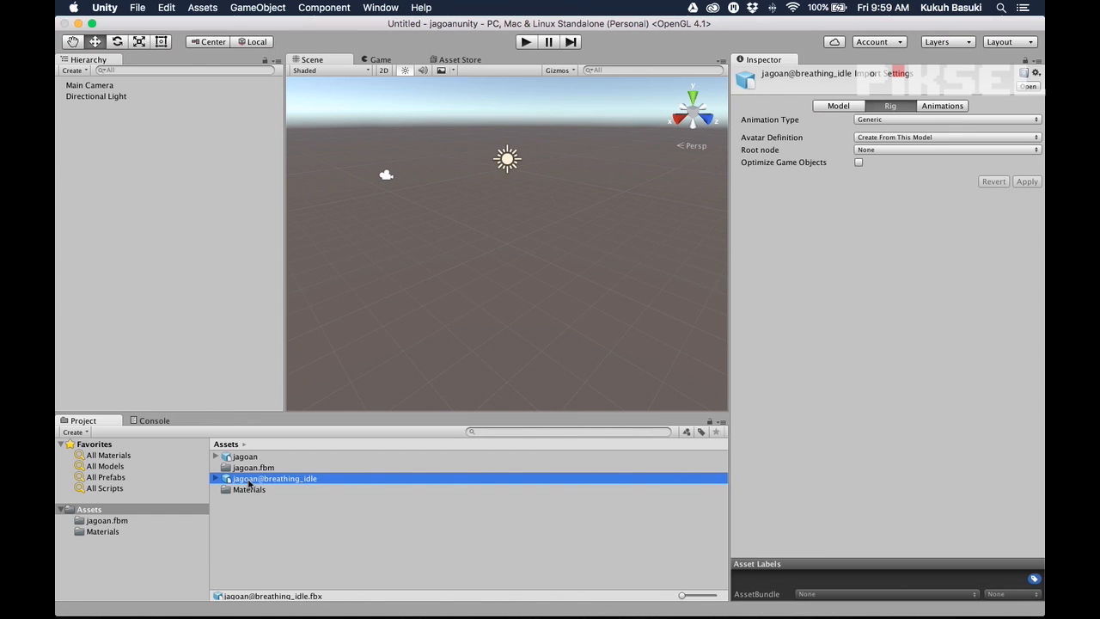
left_click(863, 122)
left_click(866, 133)
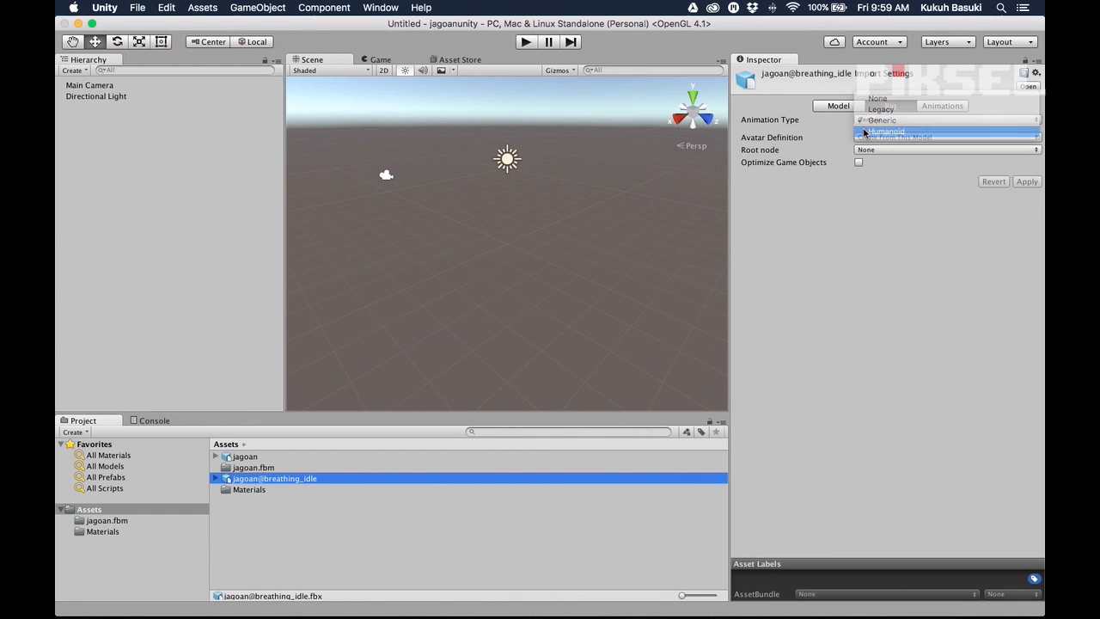
left_click(1028, 207)
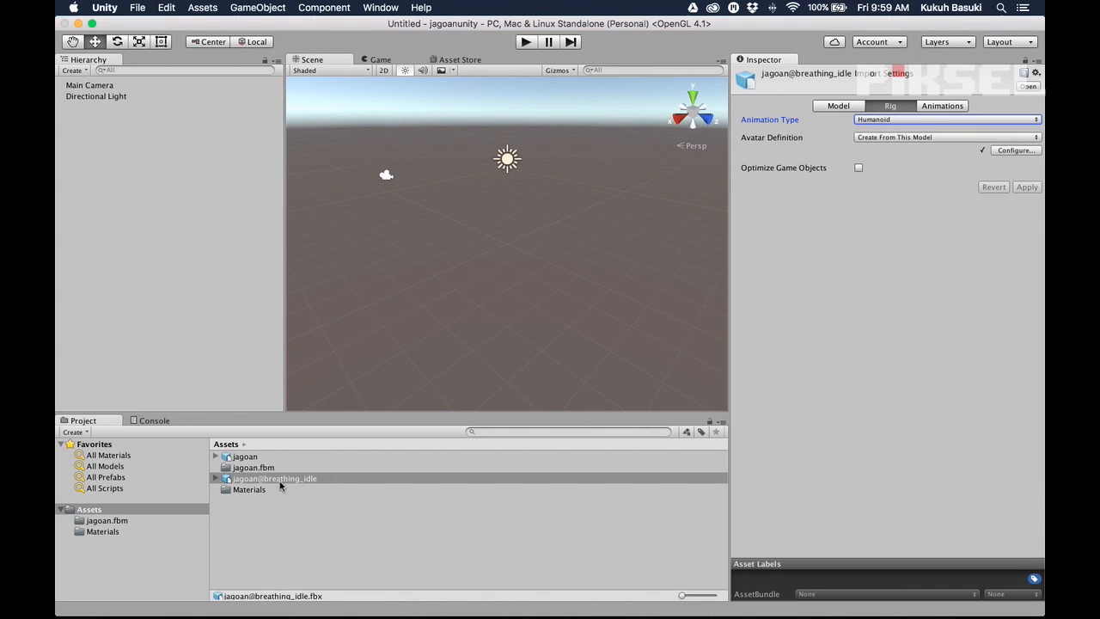
- Expand jagoan@breathing_idle and play its breathing_idle clip in an enlarged preview, then stop the playback
left_click(214, 479)
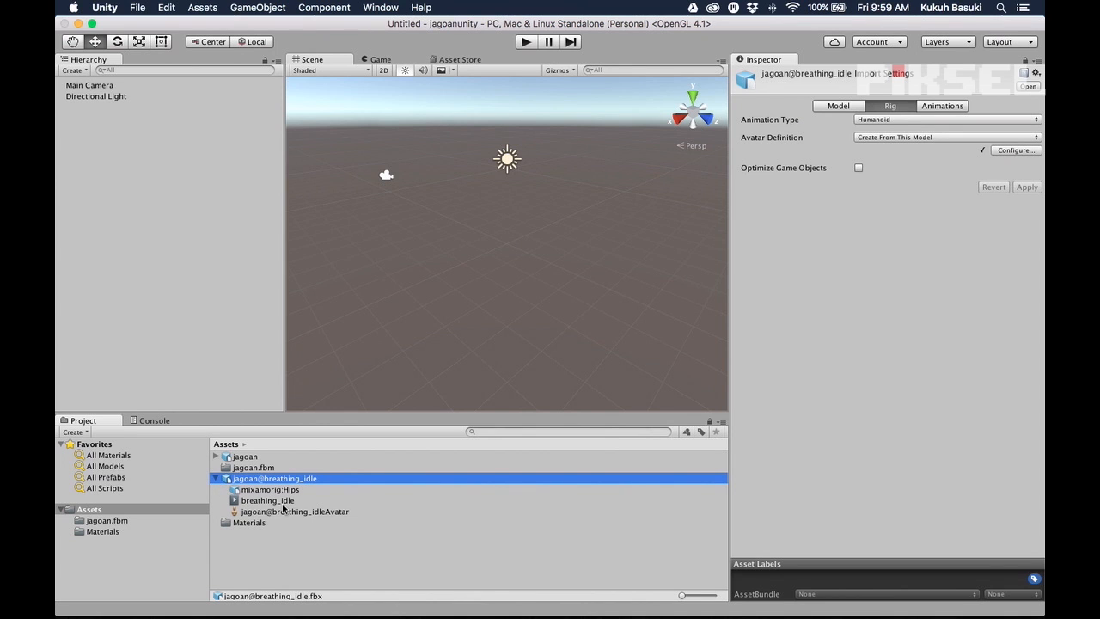
left_click(245, 502)
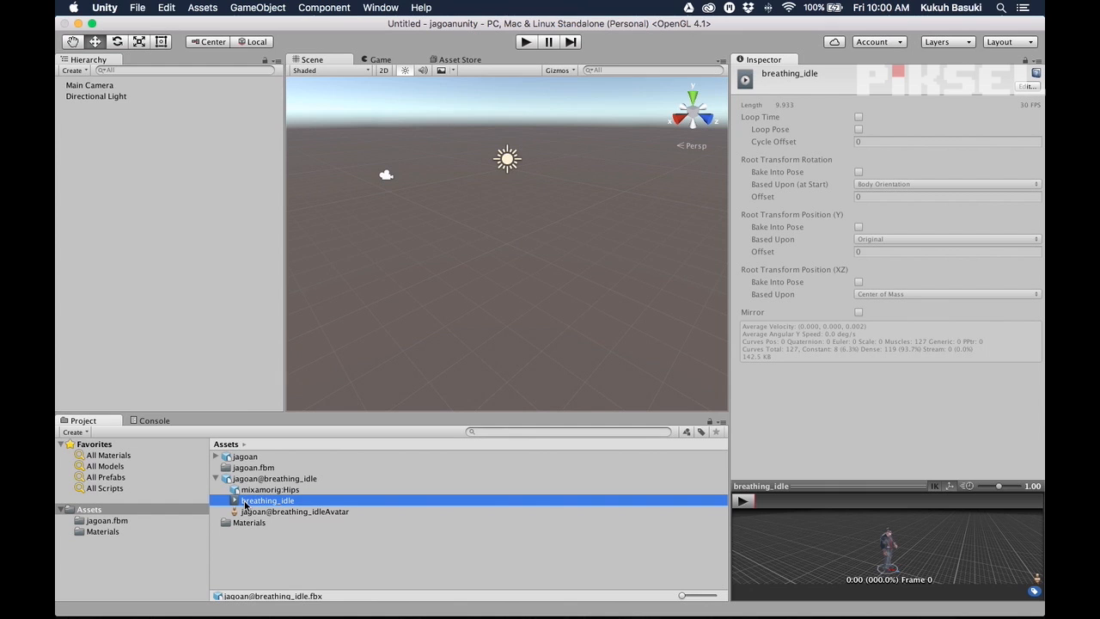
left_click(743, 502)
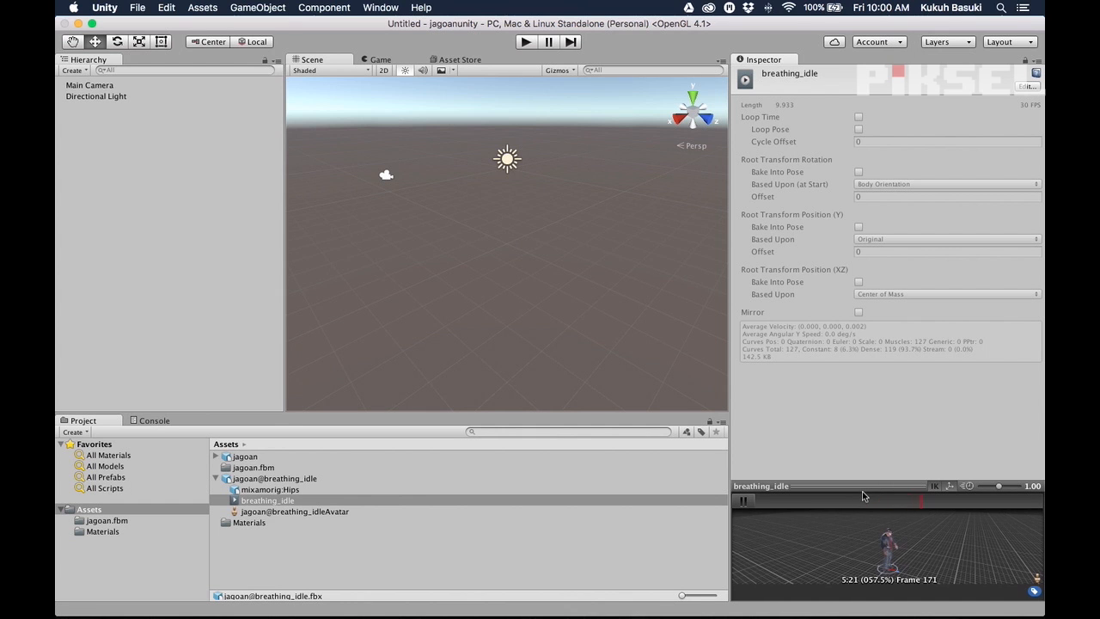
left_click_drag(863, 490, 863, 397)
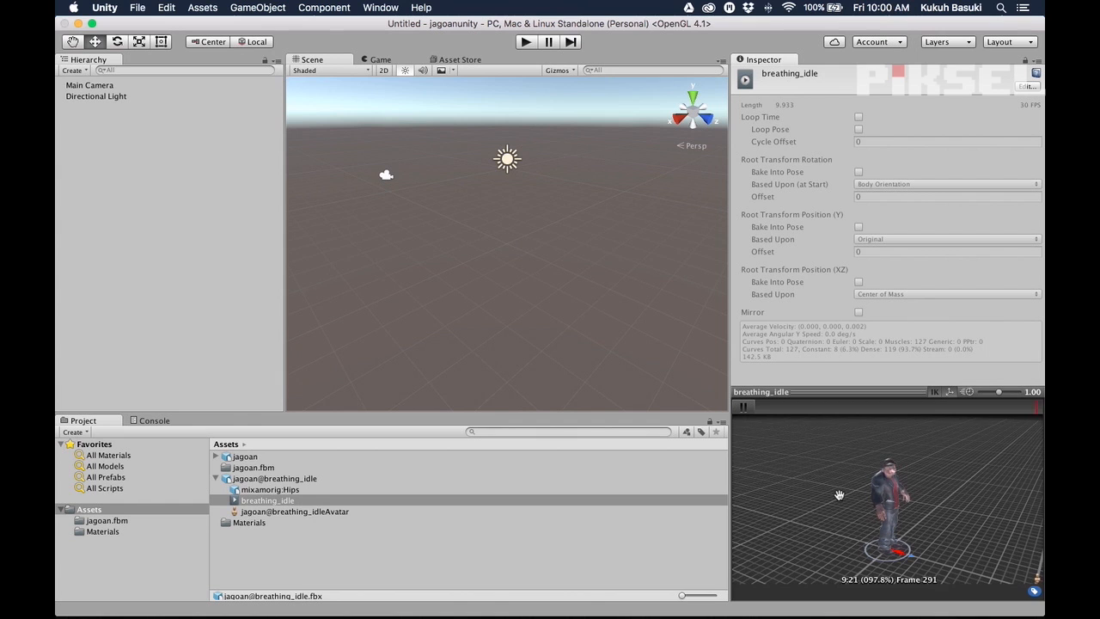
left_click(744, 407)
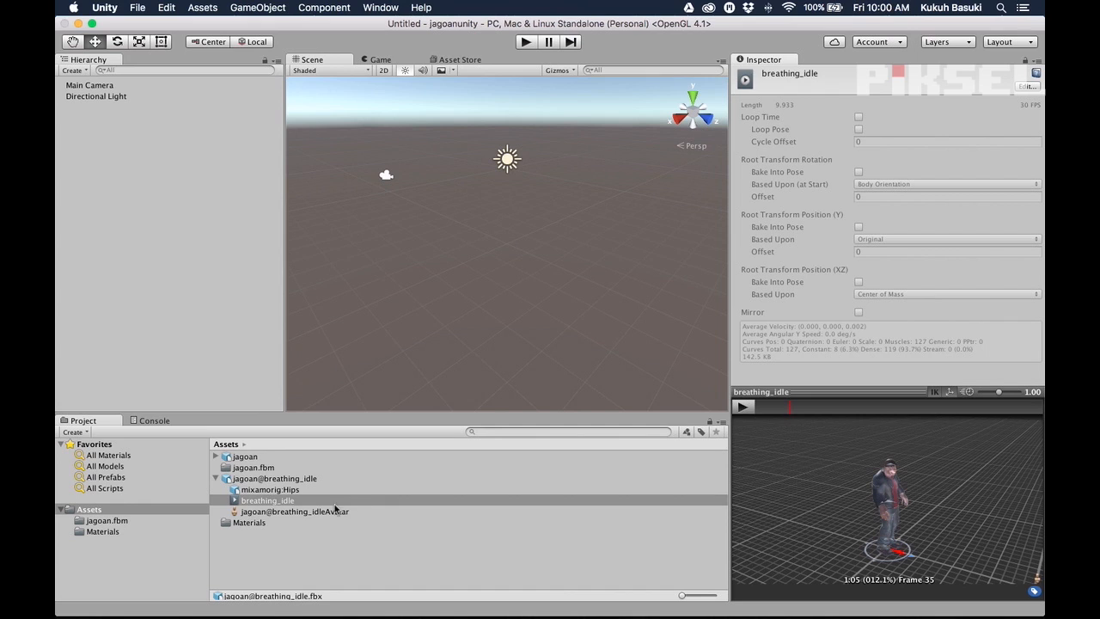
left_click(290, 503)
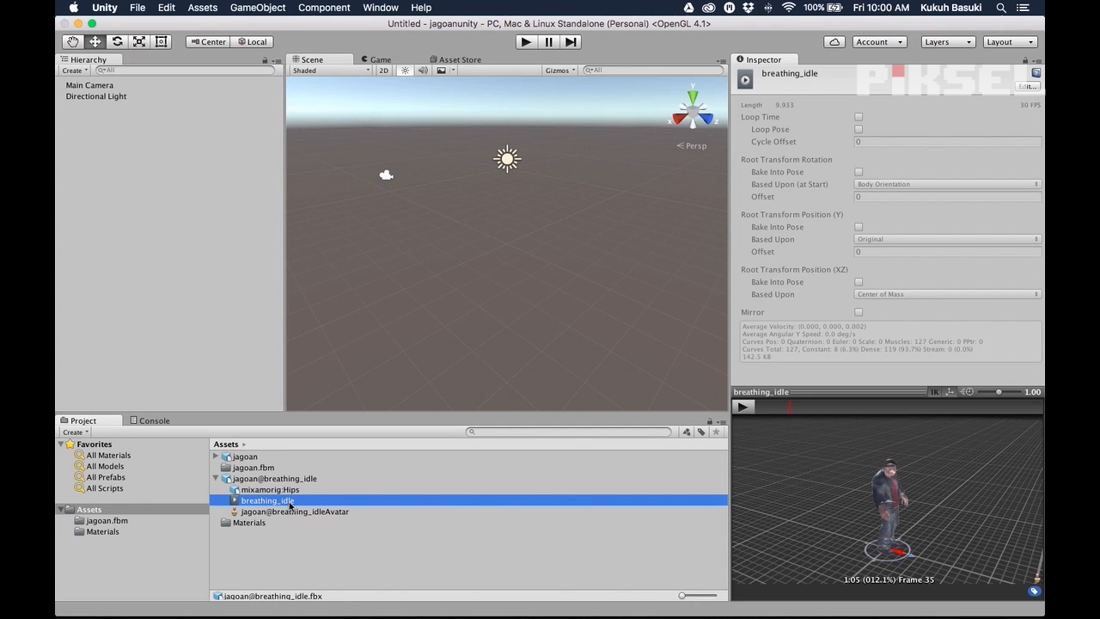
- Add the jagoan model to the scene hierarchy, check it close up in the scene and deselect it
left_click(240, 461)
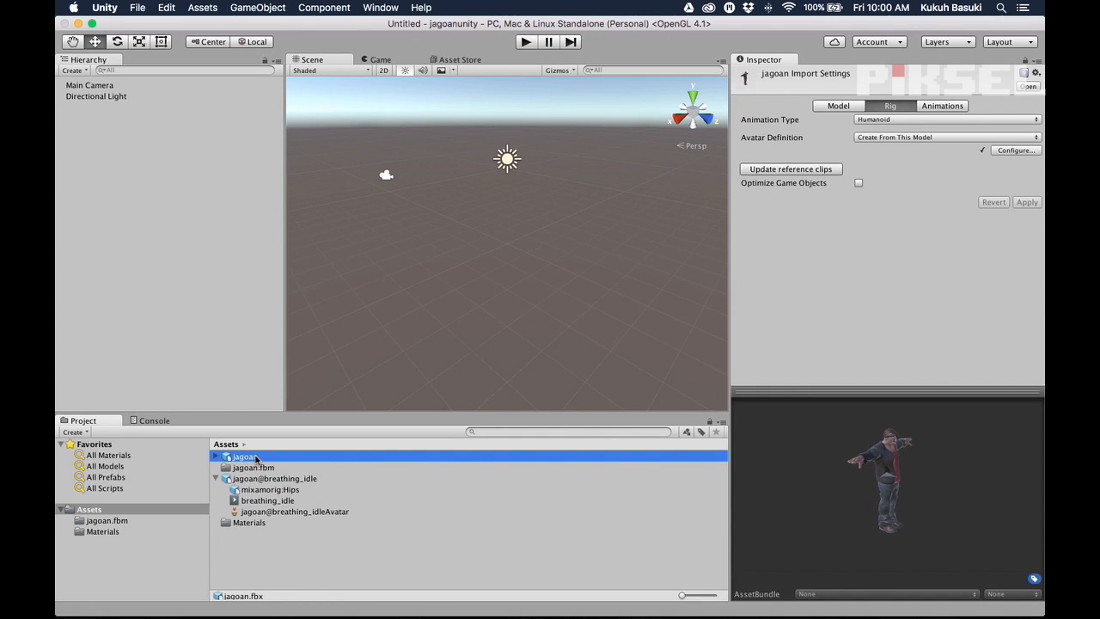
left_click_drag(255, 459, 181, 170)
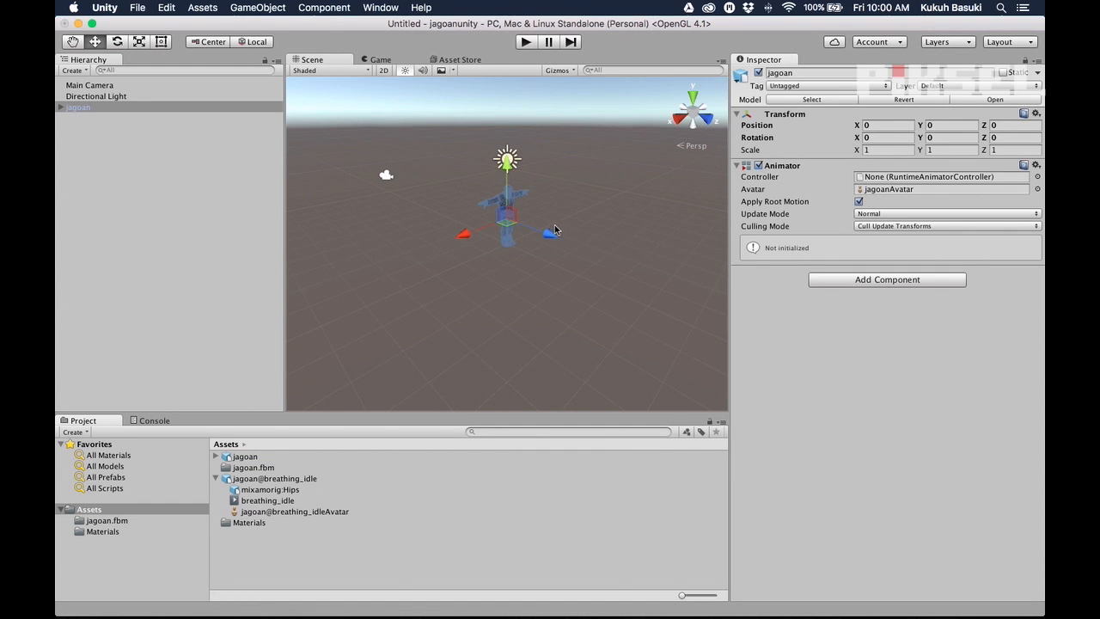
scroll(519, 201, "up", 3)
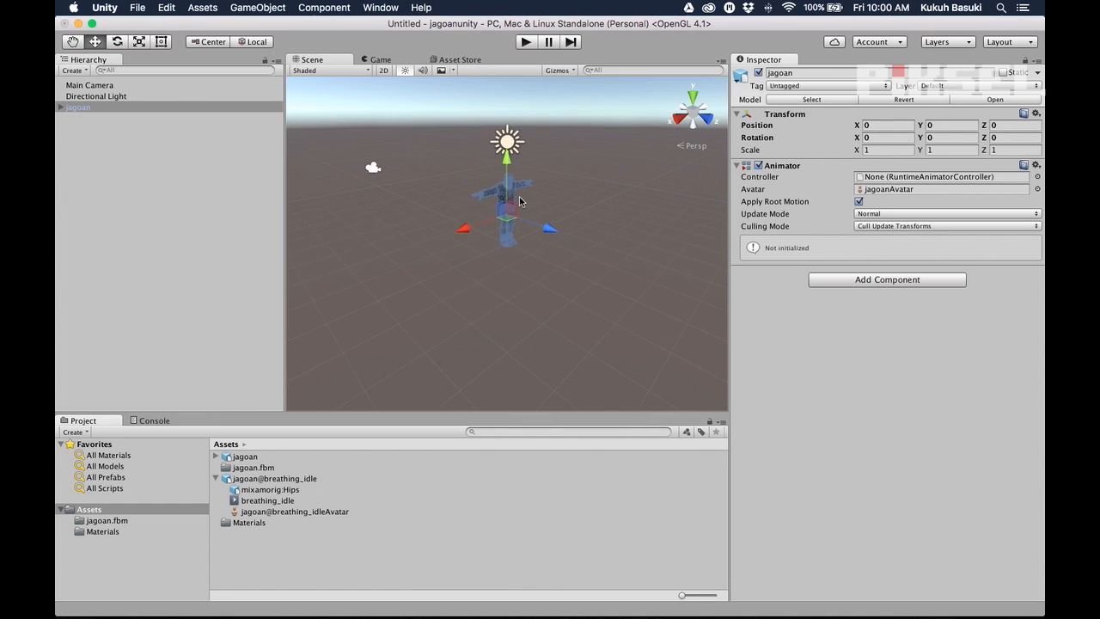
scroll(519, 201, "up", 5)
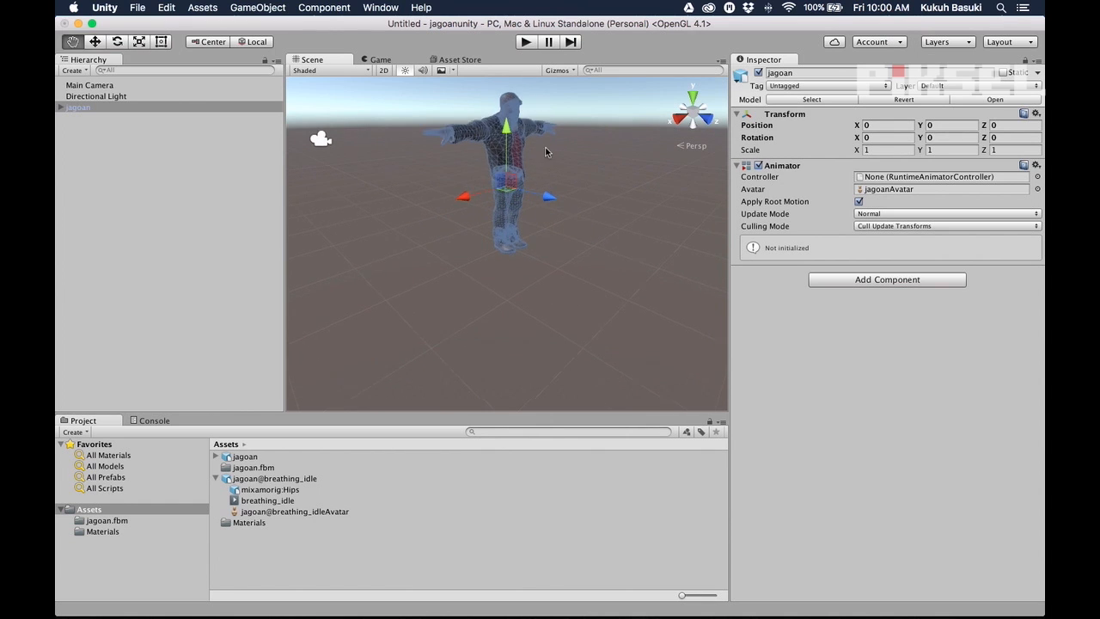
middle_click_drag(545, 152, 540, 250)
scroll(540, 250, "up", 4)
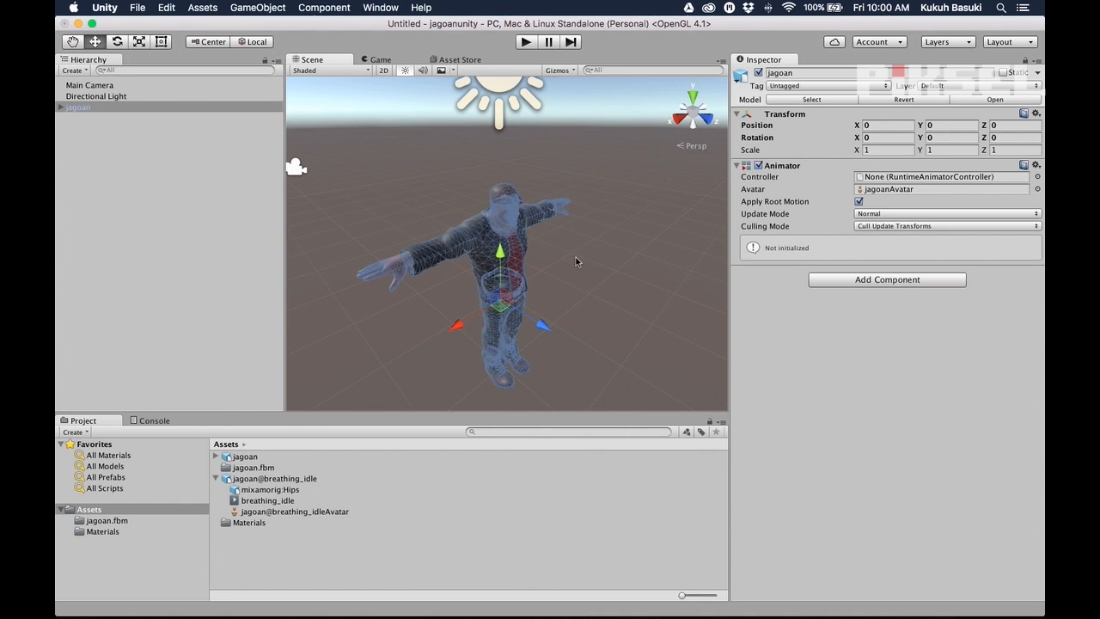
left_click(576, 258)
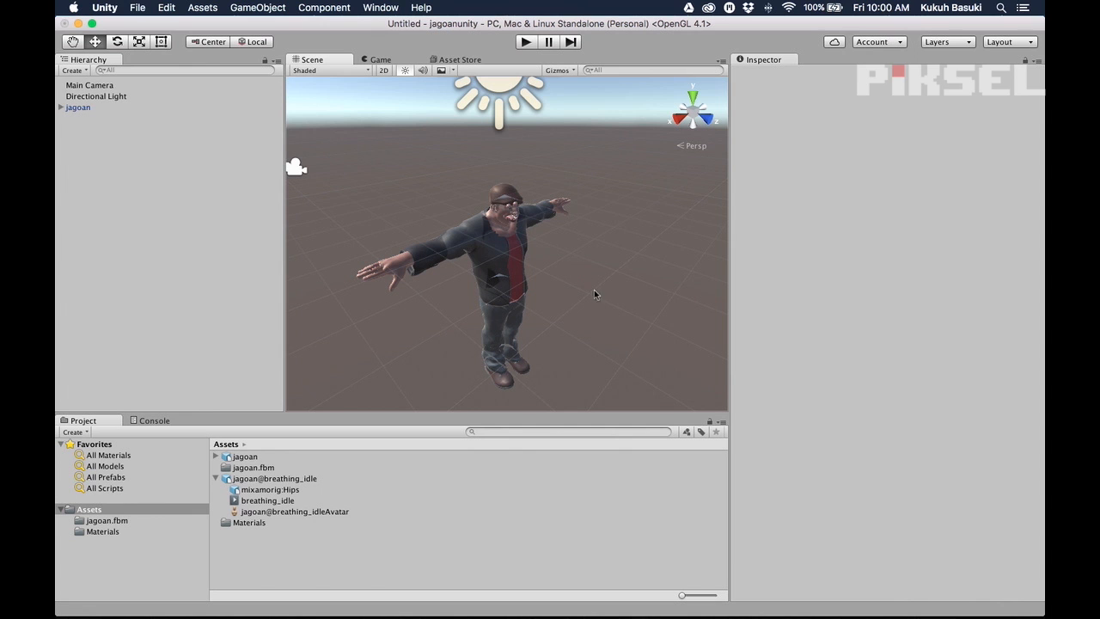
- Examine the jagoan character in the scene from several sides, checking how its face, hat and clothing render up close
left_click_drag(655, 369, 413, 279, "alt")
scroll(427, 224, "up", 3)
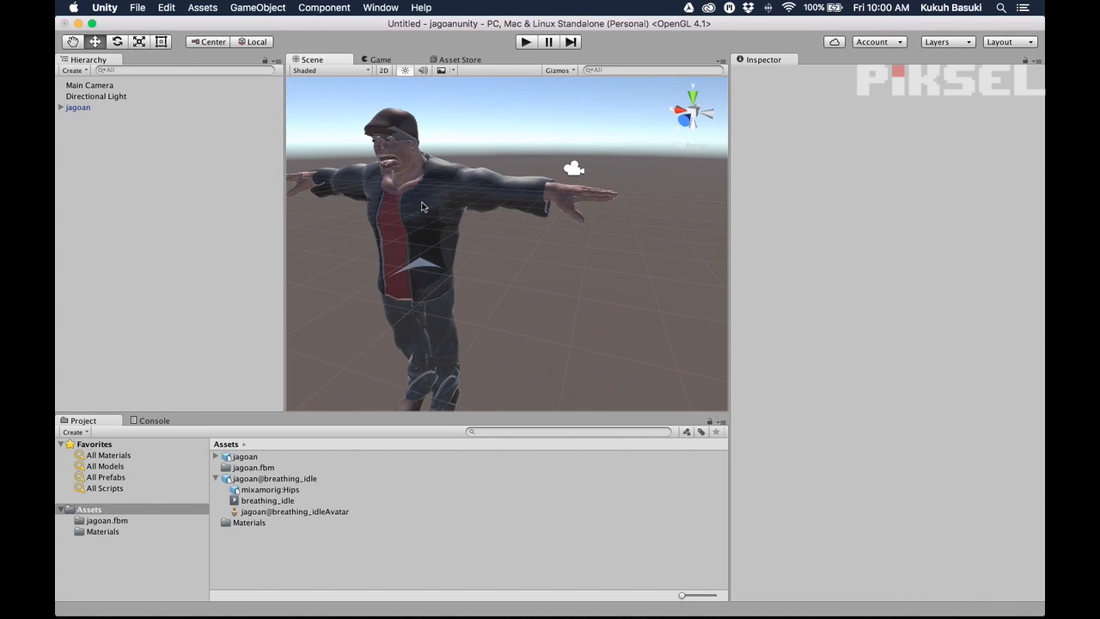
left_click_drag(427, 224, 505, 280, "alt")
scroll(505, 279, "up", 5)
scroll(460, 346, "down", 3)
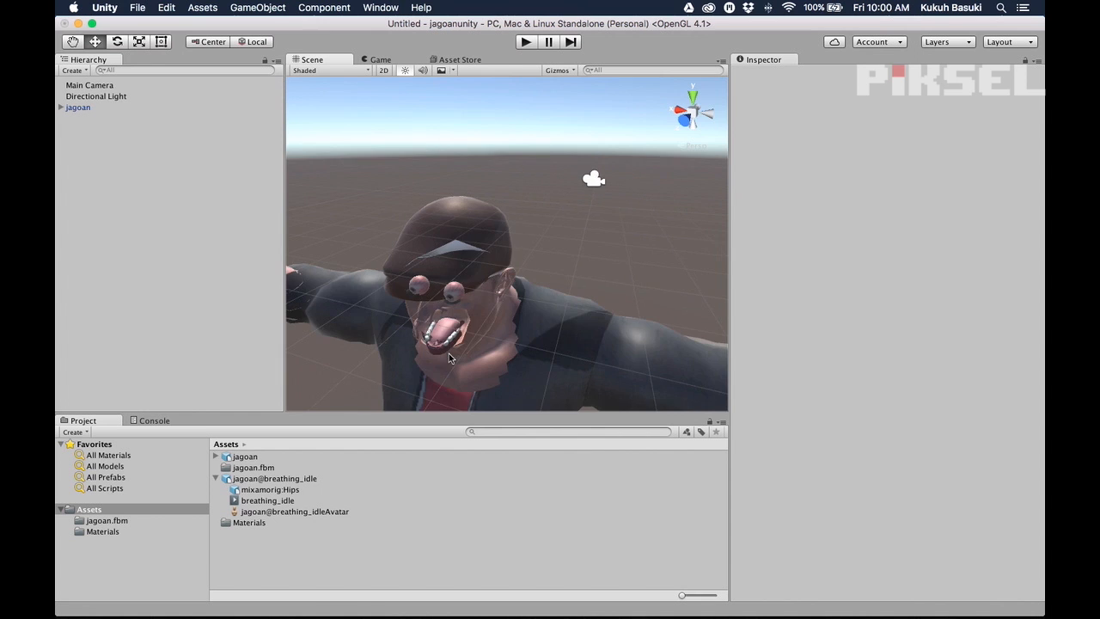
left_click_drag(425, 373, 416, 249, "alt")
scroll(472, 305, "down", 8)
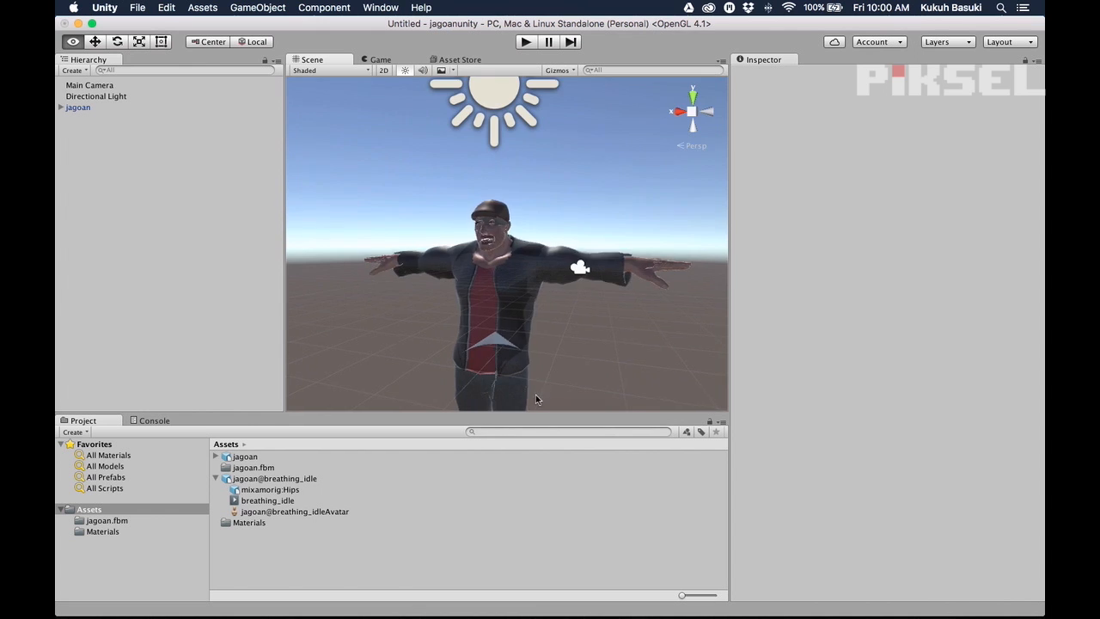
left_click_drag(536, 395, 909, 394, "alt")
scroll(591, 245, "up", 5)
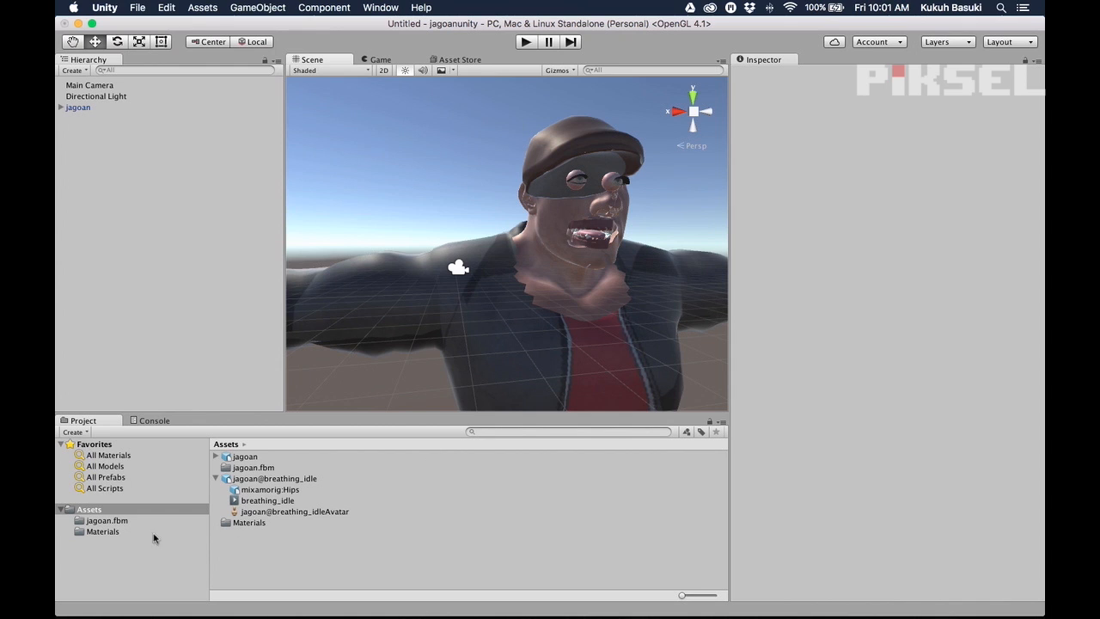
- Set the rendering mode of all five jagoan materials in the Materials folder to Opaque, check the character and deselect the materials
left_click(98, 533)
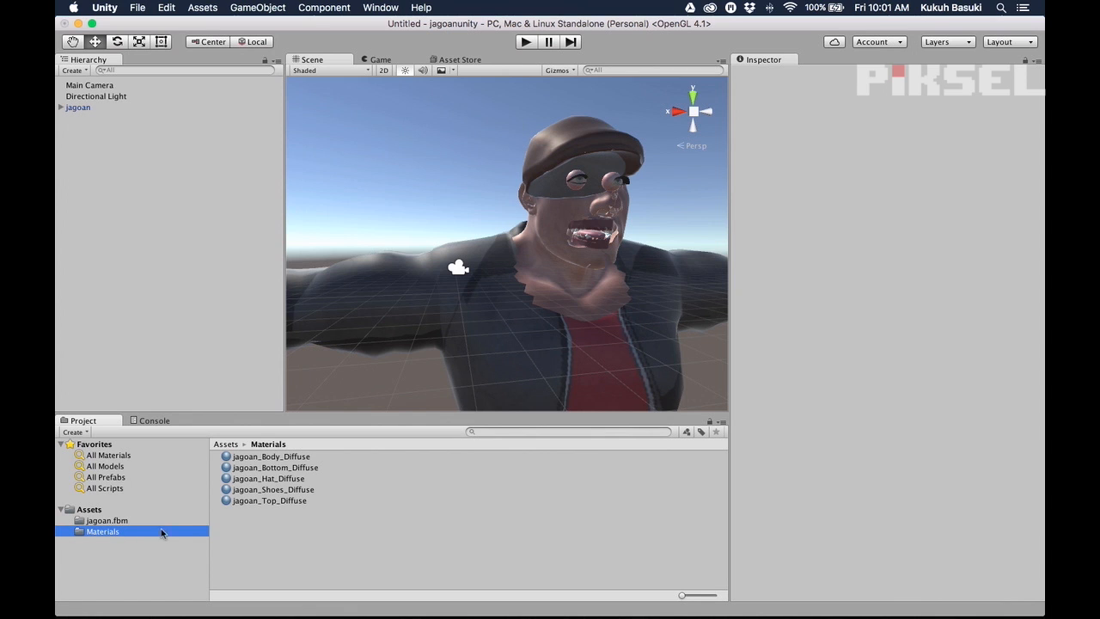
left_click(300, 457)
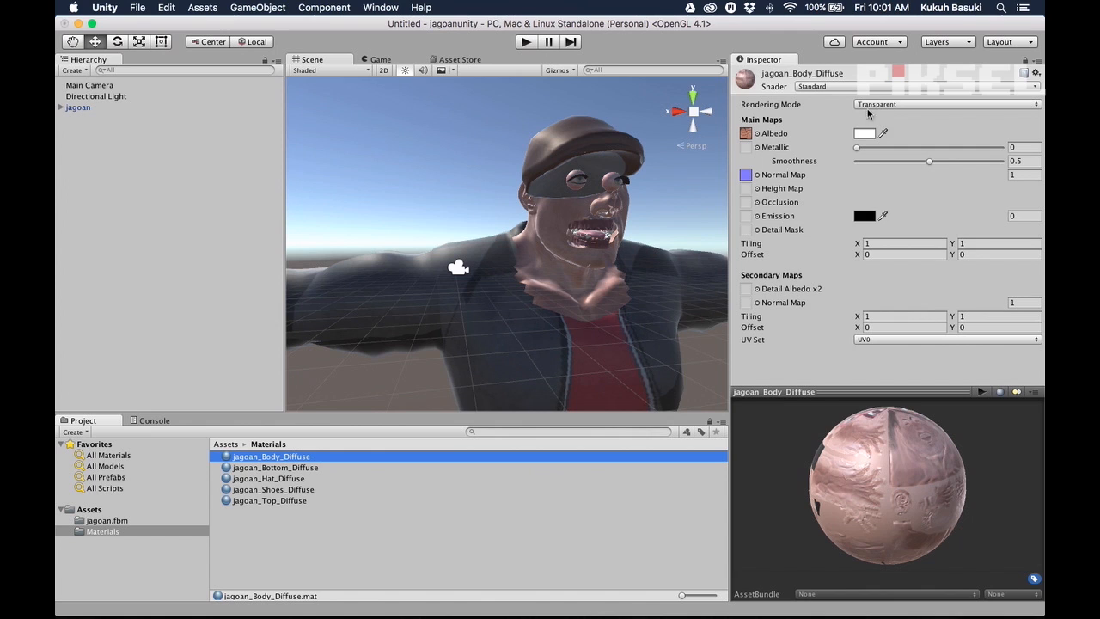
left_click(258, 468)
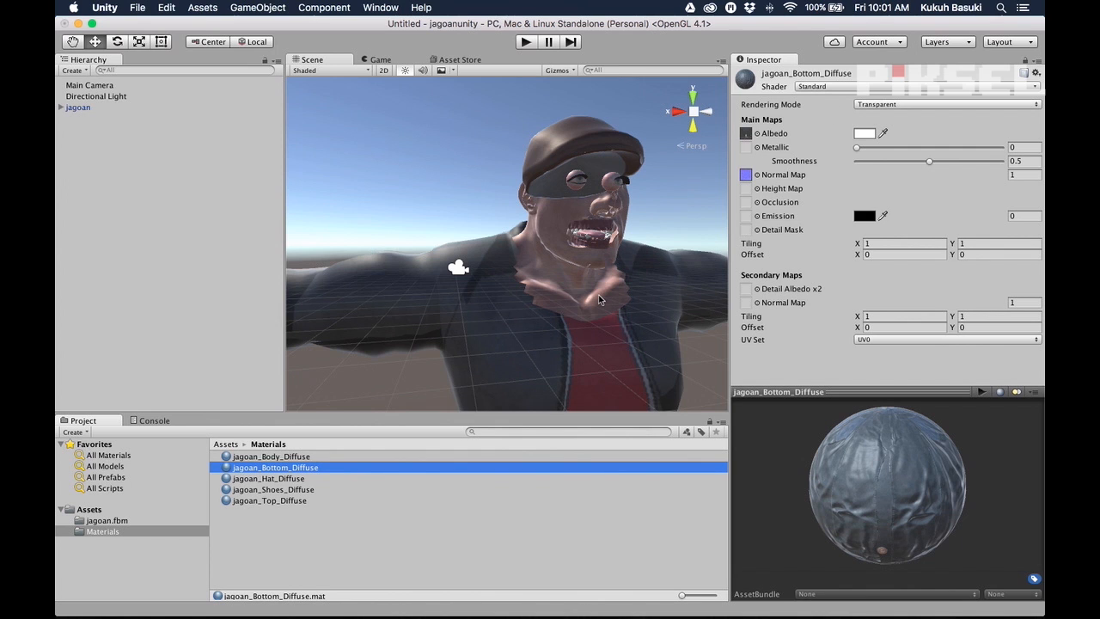
left_click(282, 460)
left_click(279, 500, "shift")
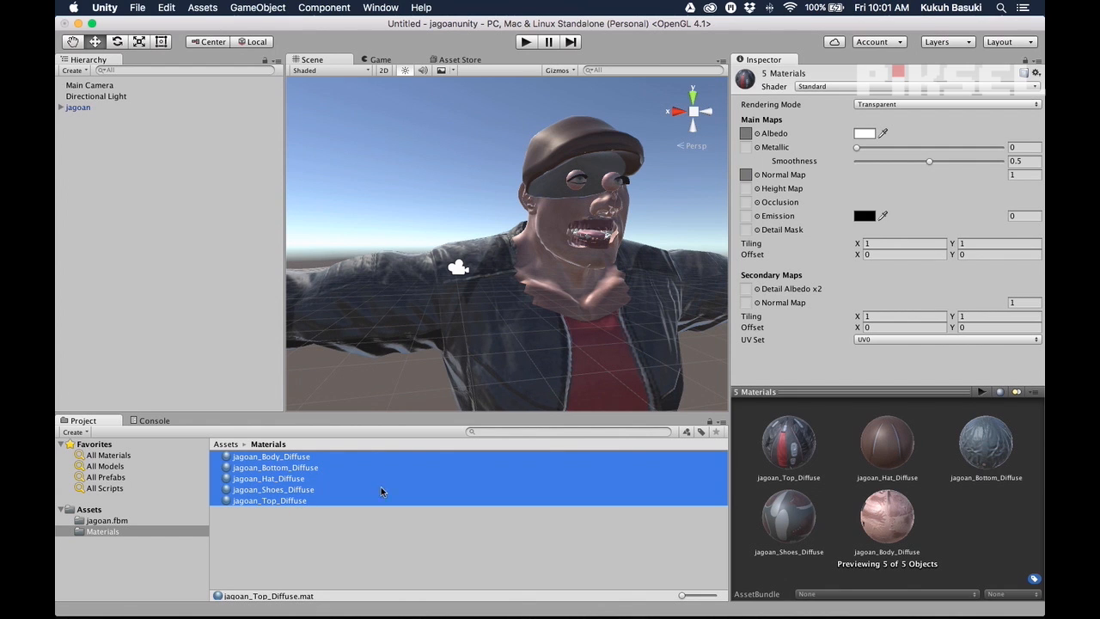
left_click(876, 106)
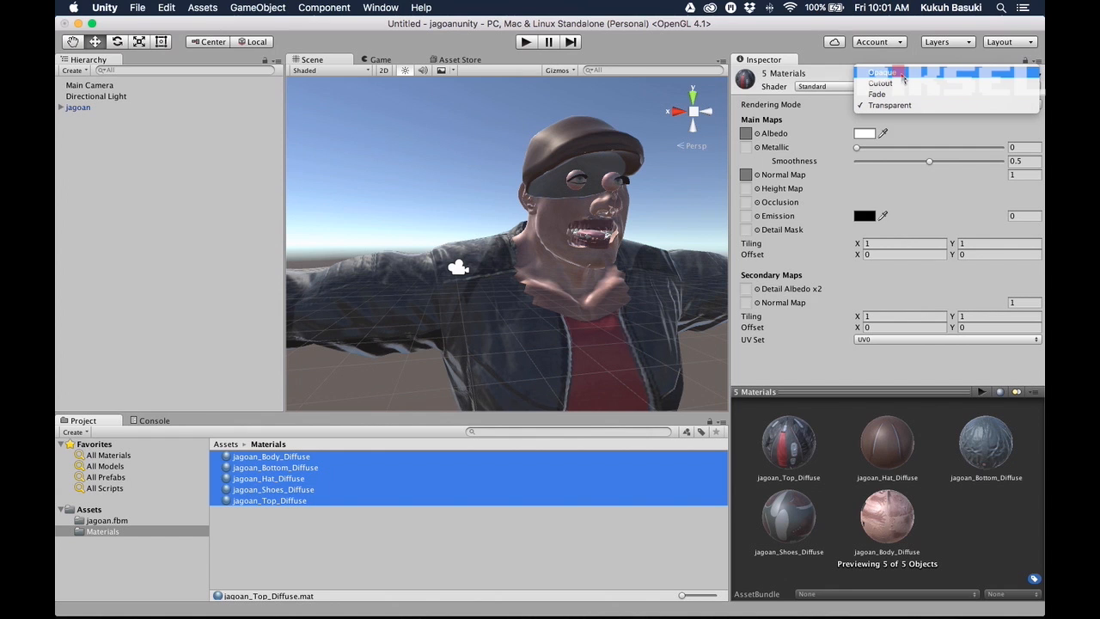
left_click(891, 75)
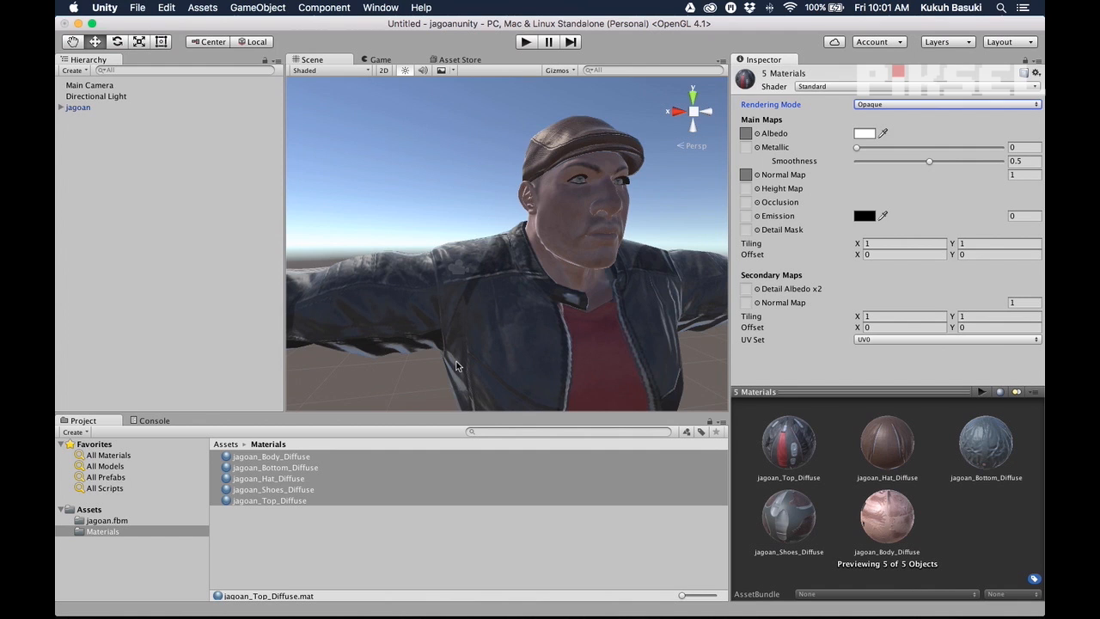
scroll(455, 365, "down", 10)
middle_click(581, 378)
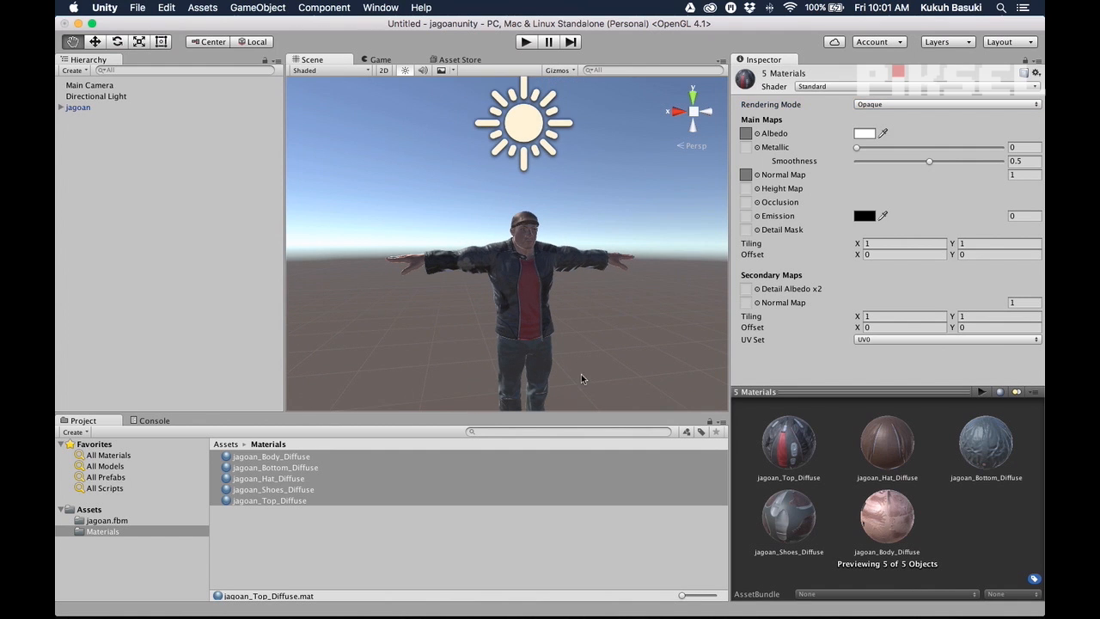
middle_click_drag(580, 378, 570, 287)
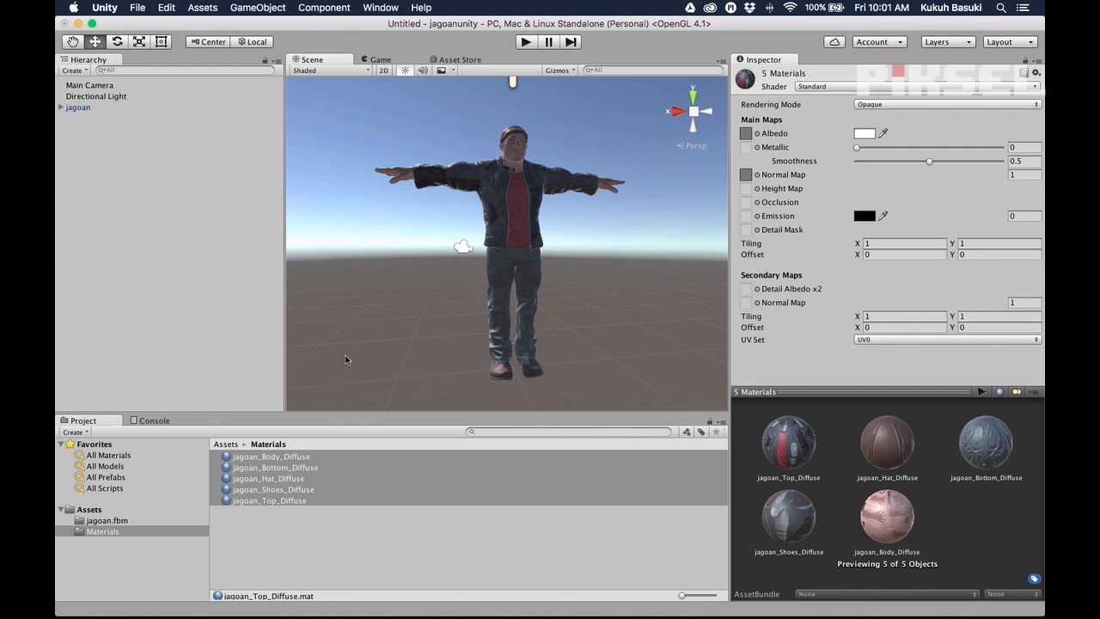
left_click(327, 522)
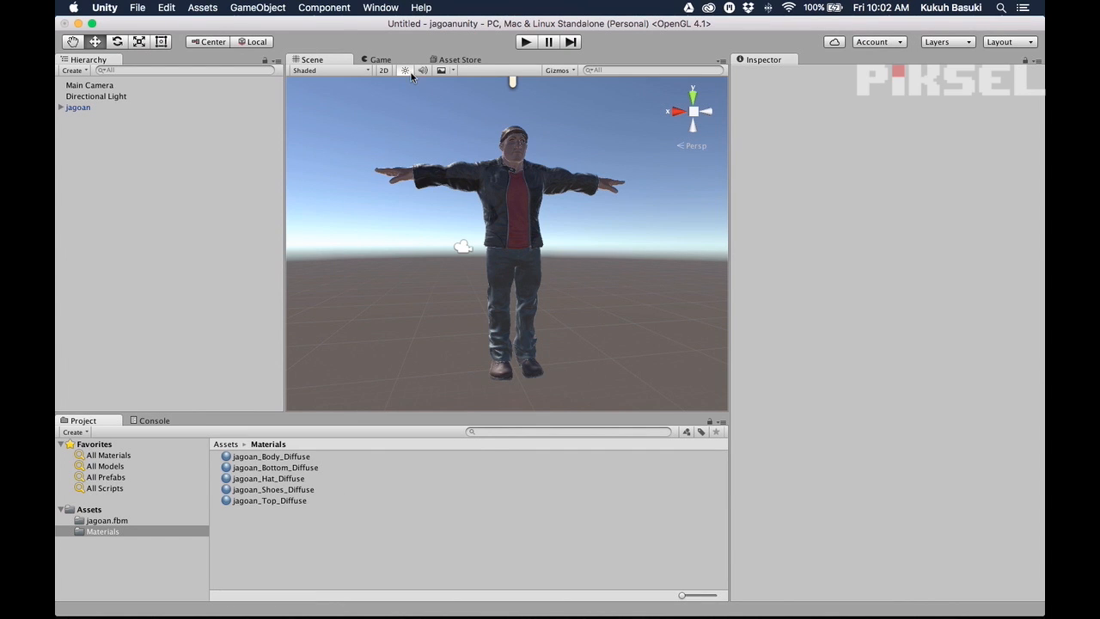
- Set the jagoan object's Y rotation to 180 and its Z position to -7.1 so it faces and fills the Game view
left_click(392, 59)
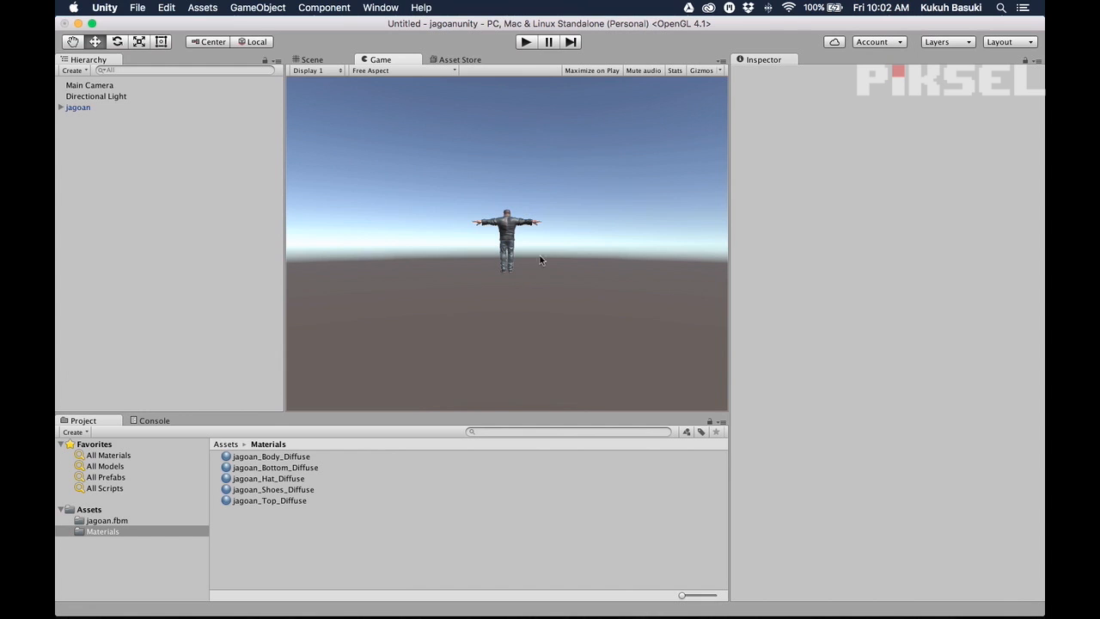
left_click(315, 61)
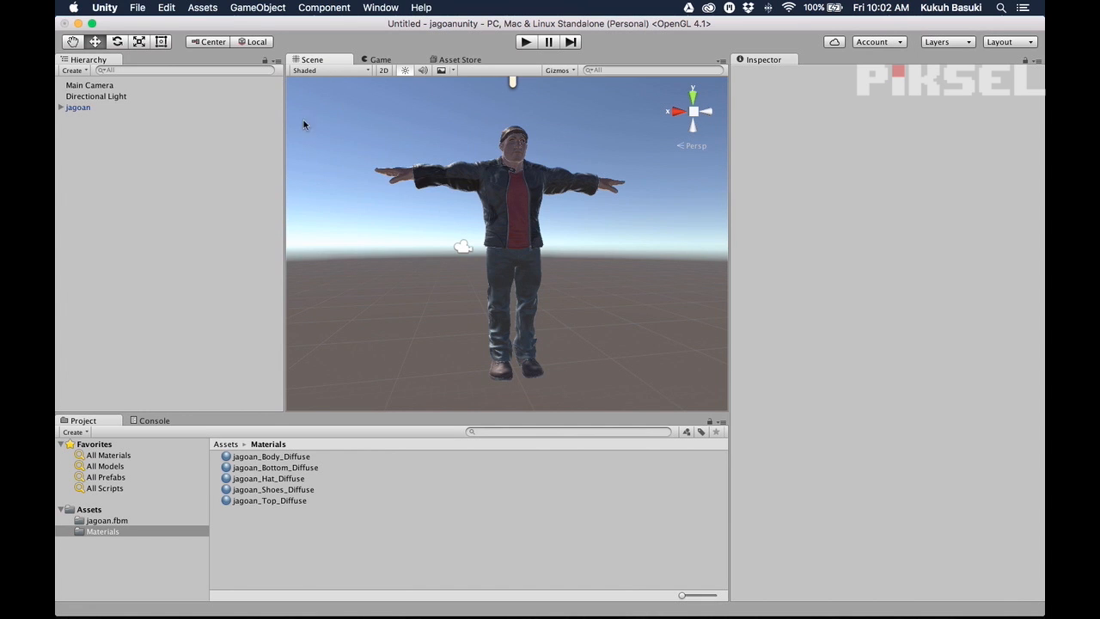
left_click(103, 110)
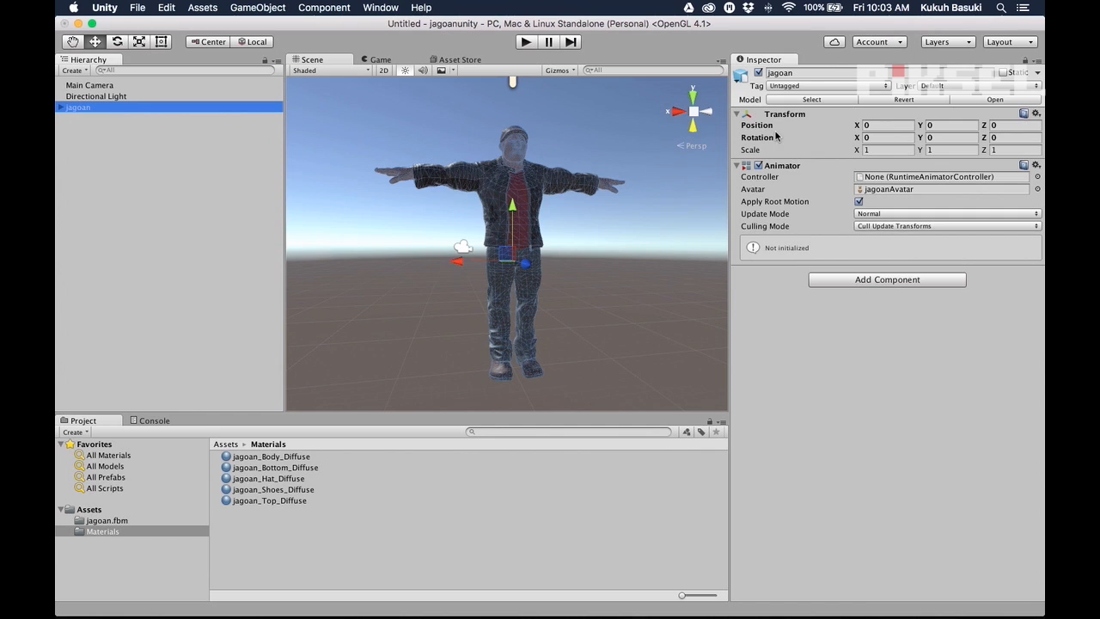
left_click(936, 138)
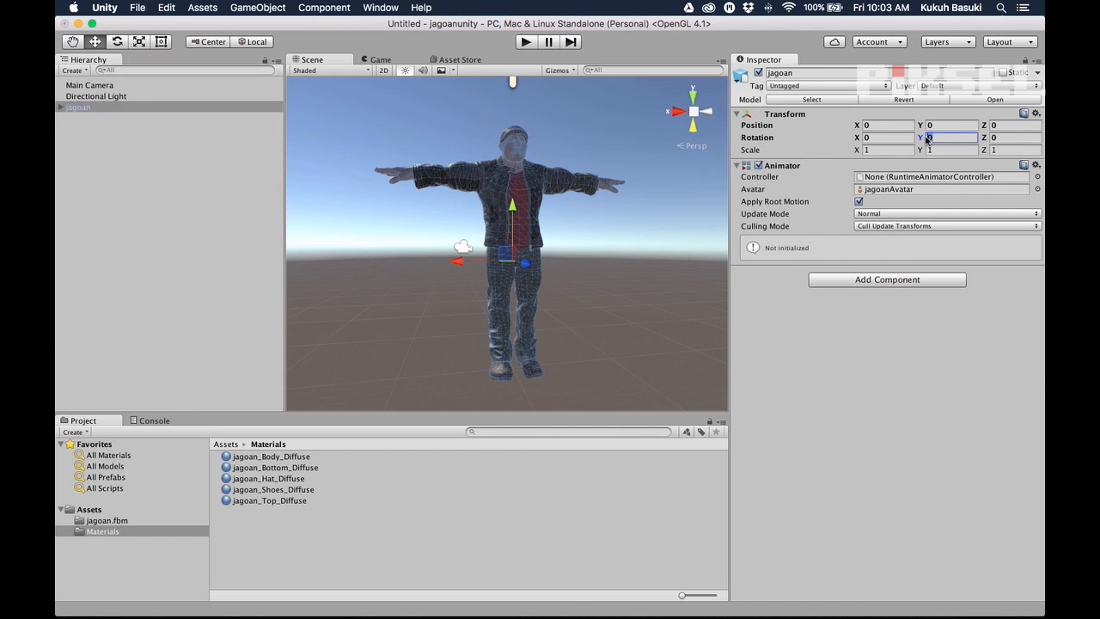
type("180")
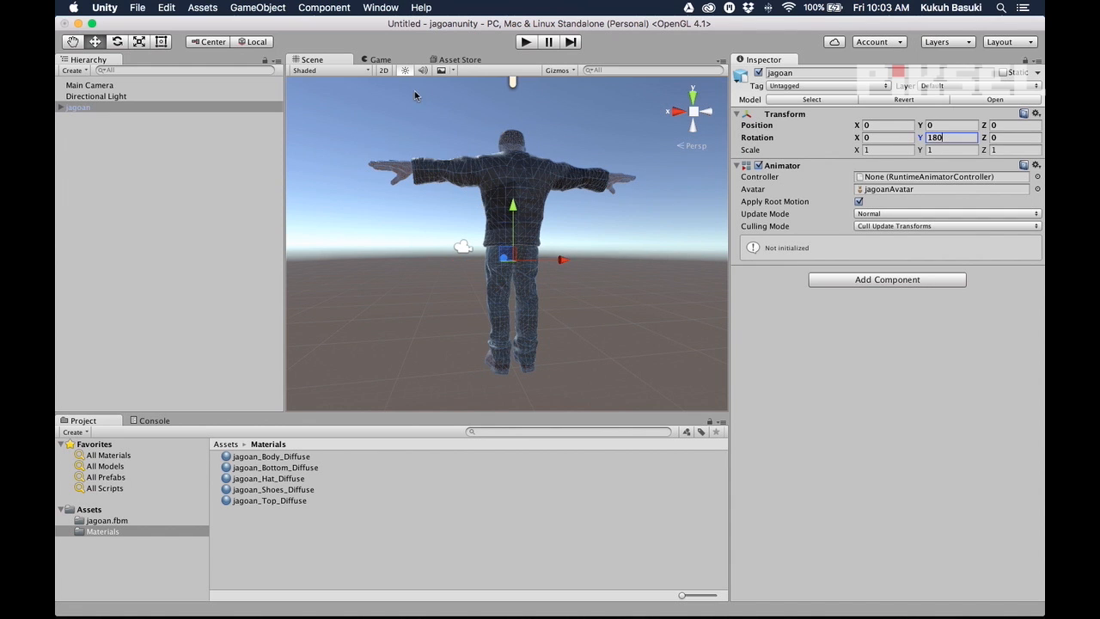
left_click(379, 60)
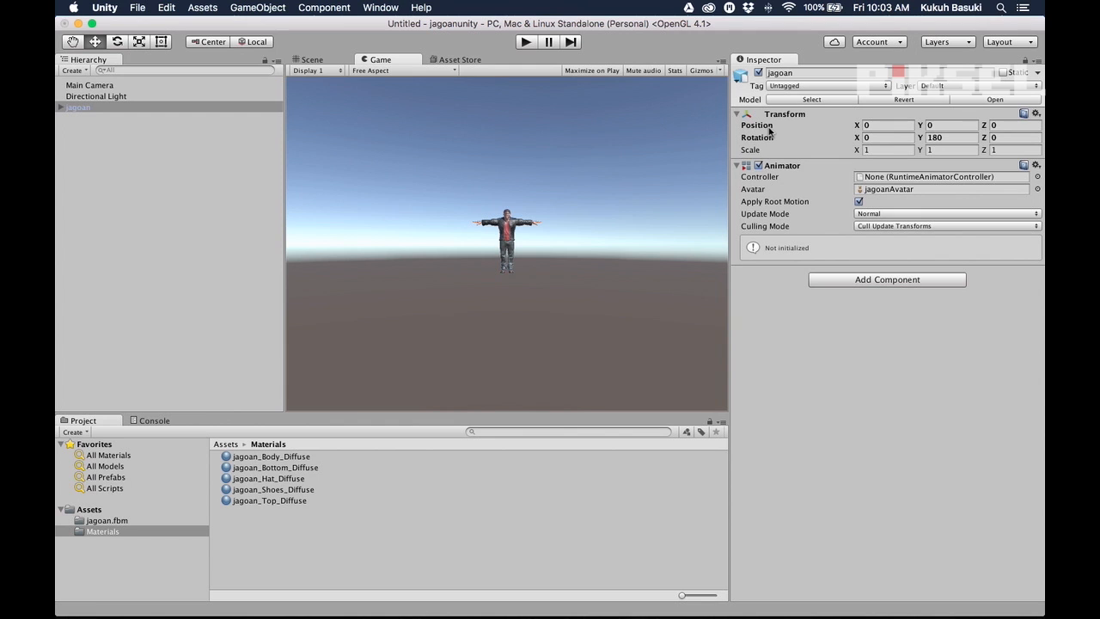
left_click_drag(985, 125, 986, 165)
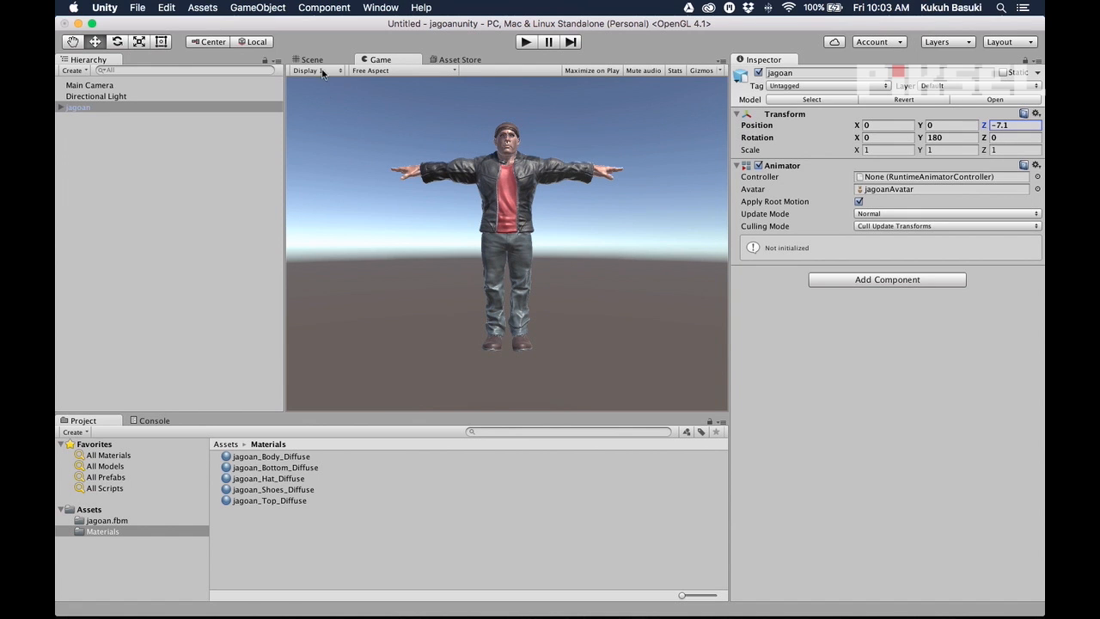
- Check which animator controllers are available for the jagoan object's Animator component and close the list
left_click(76, 107)
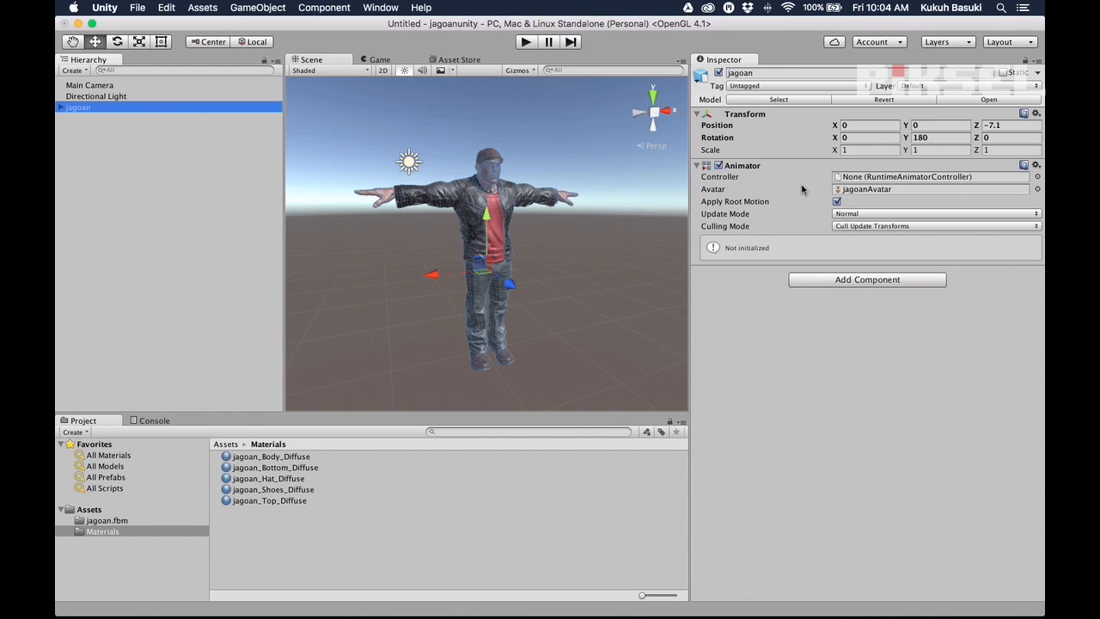
left_click(1037, 176)
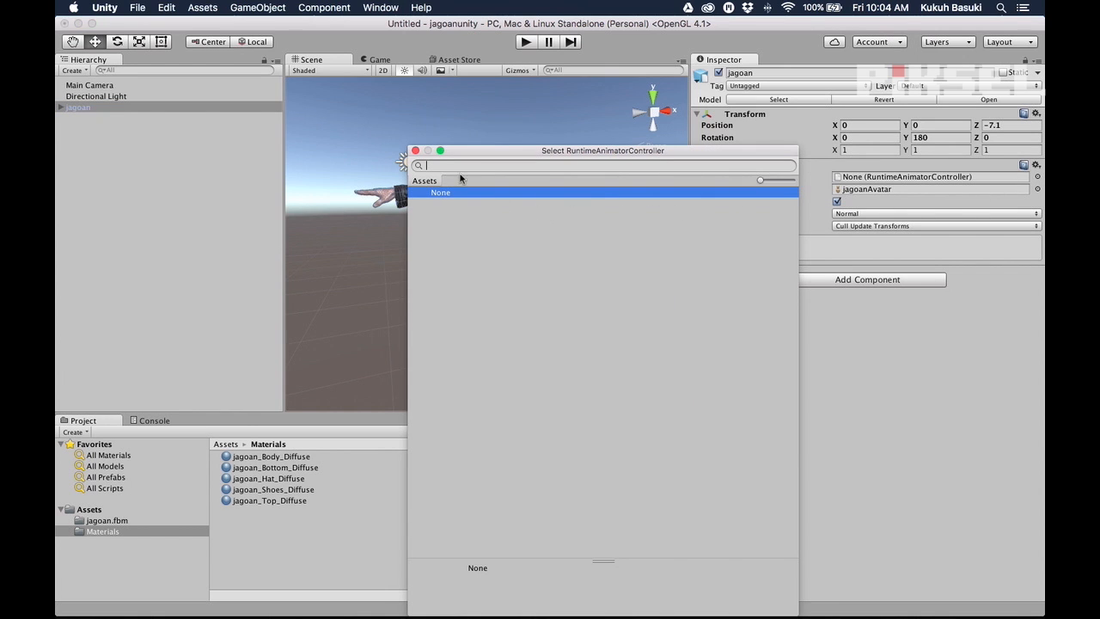
left_click(415, 151)
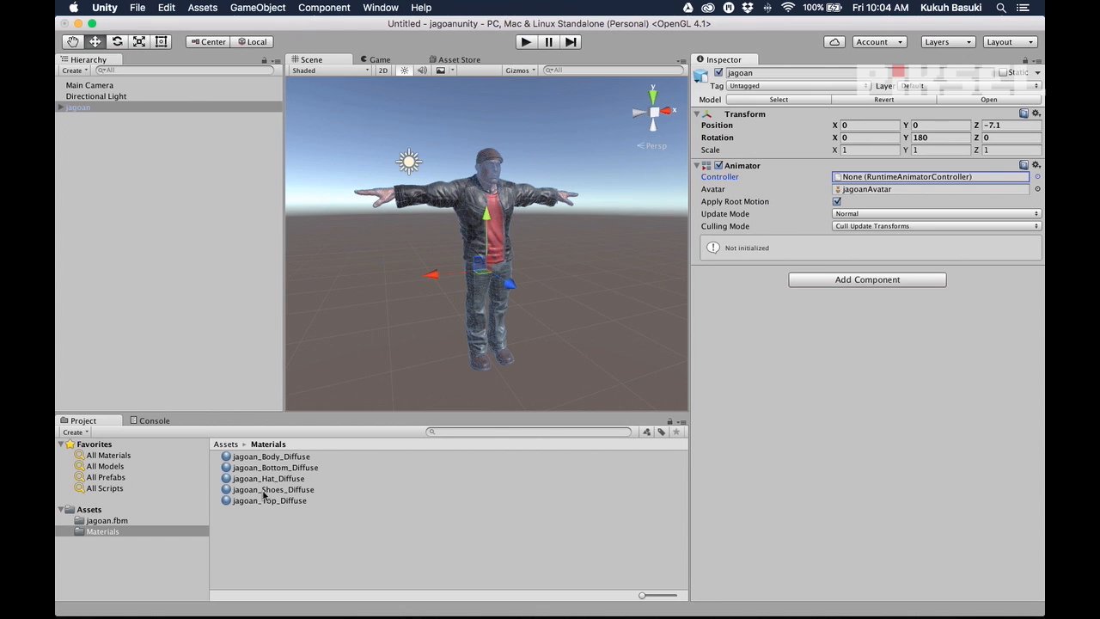
- Create an Animator Controller named jagoanController in the Assets folder
left_click(91, 511)
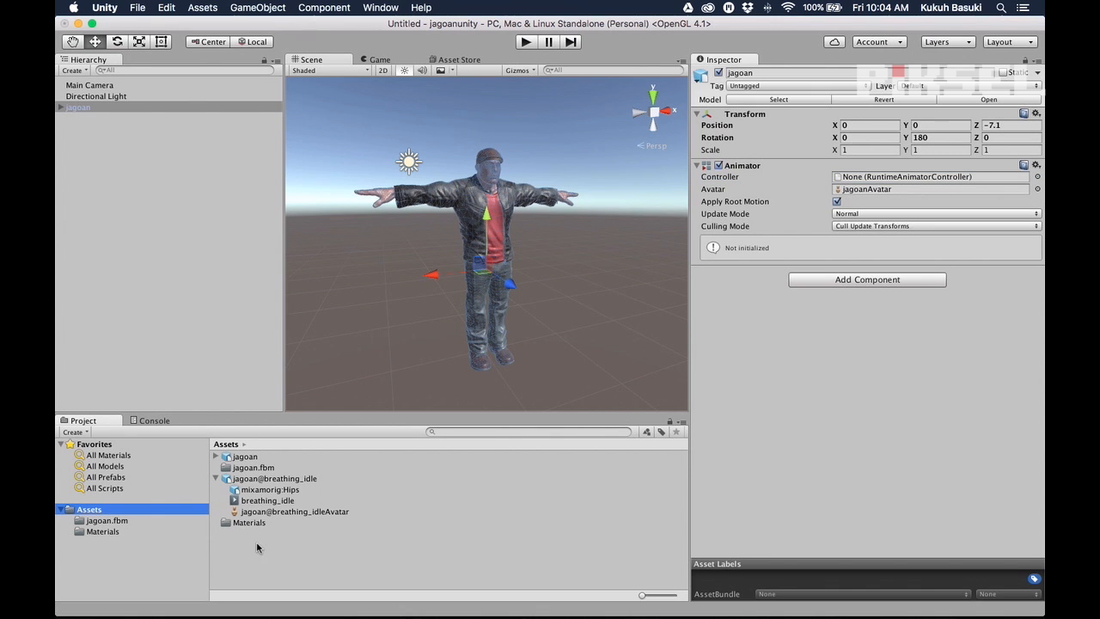
right_click(265, 548)
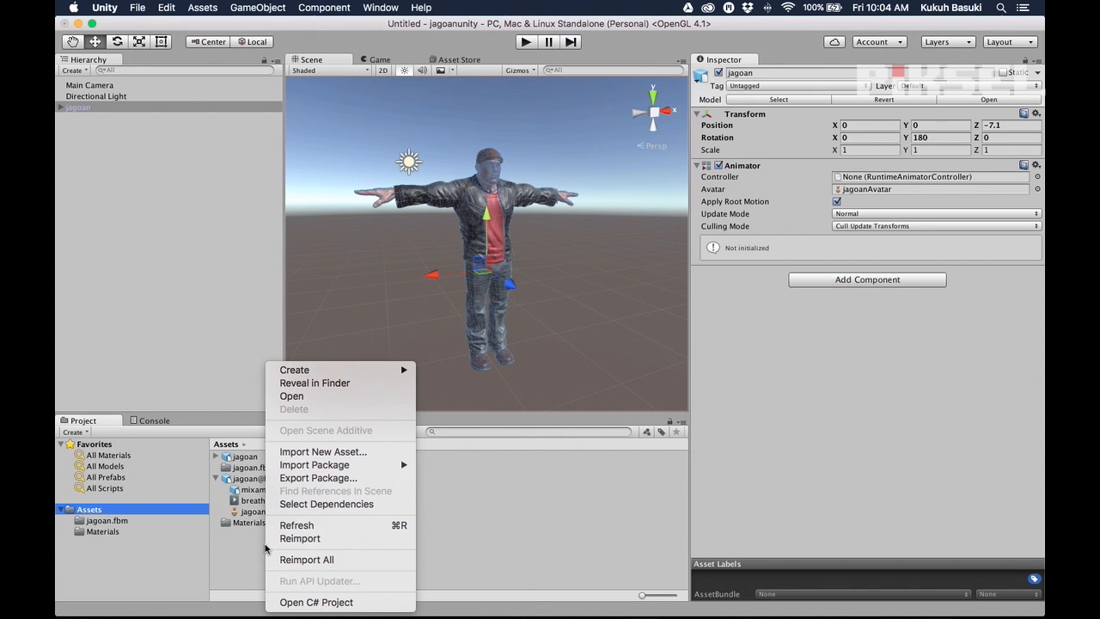
mouse_move(352, 371)
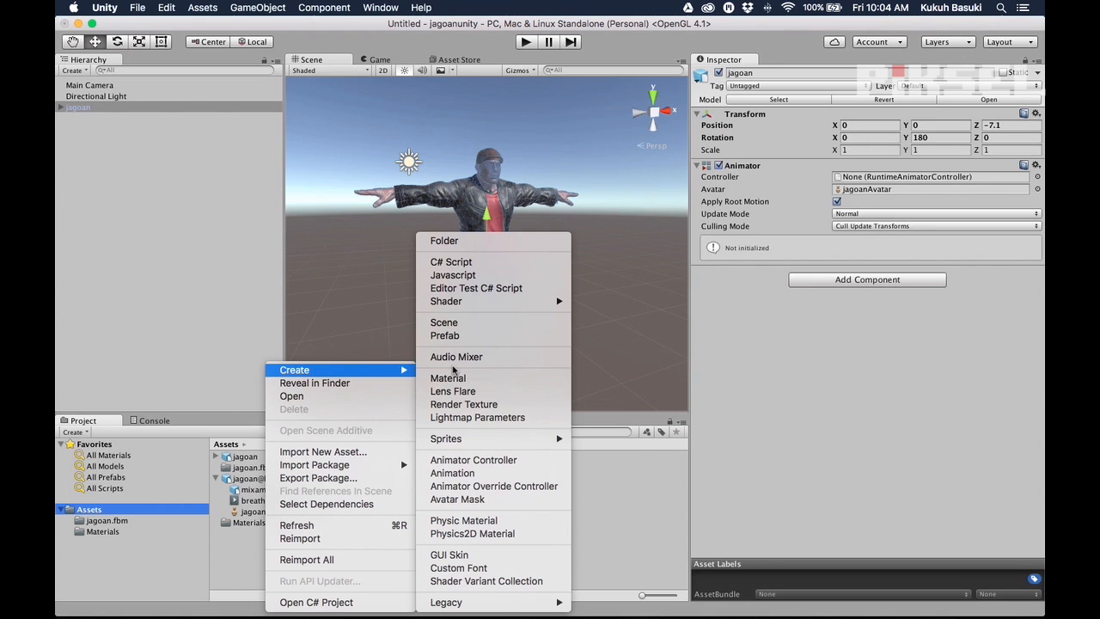
left_click(535, 460)
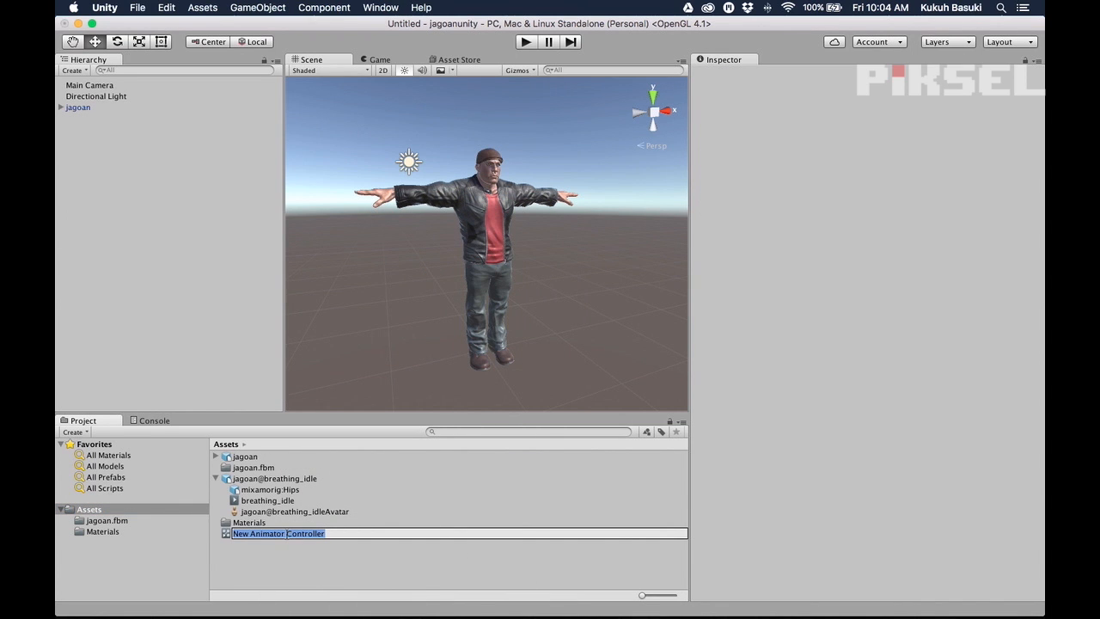
type("jagoanController")
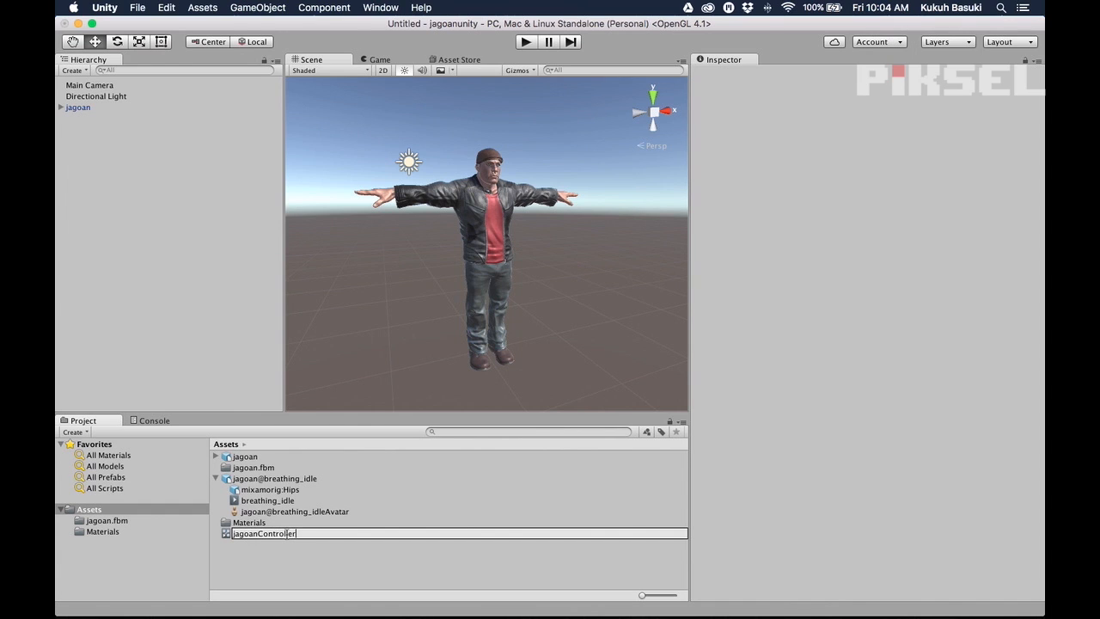
key("Return")
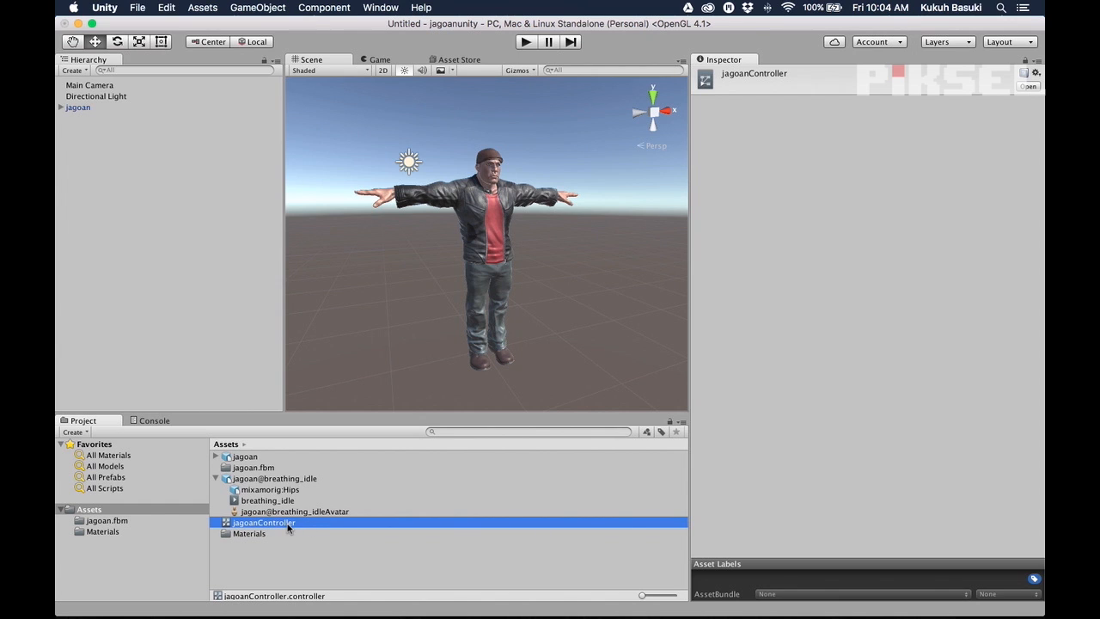
- Open jagoanController, add the breathing_idle clip as a state in its Base Layer and place it just below Entry
double_click(274, 523)
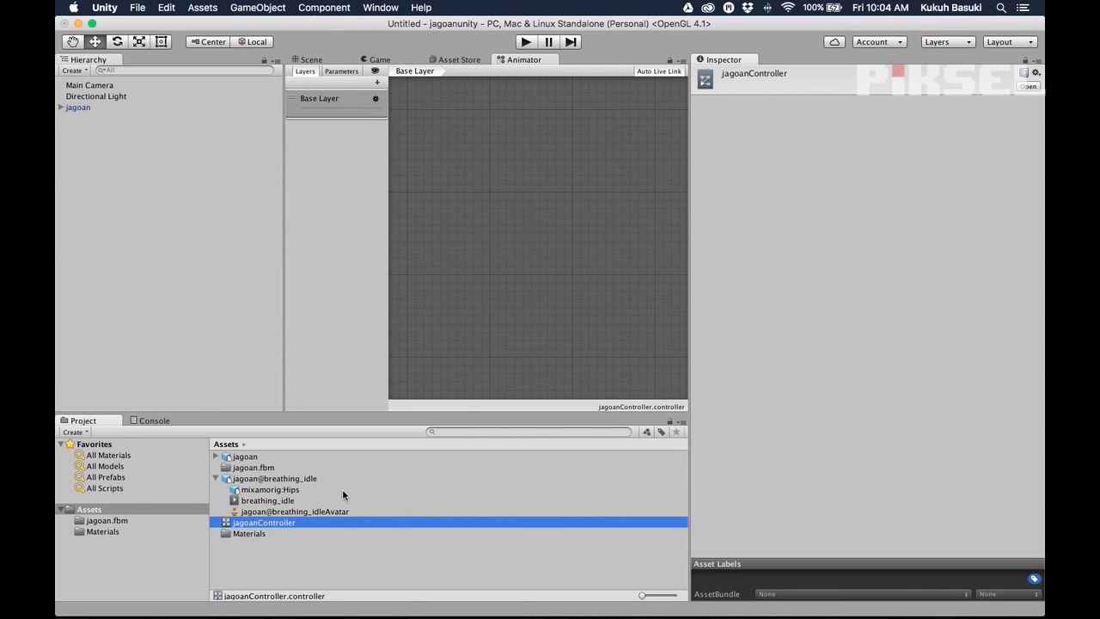
left_click_drag(275, 507, 459, 298)
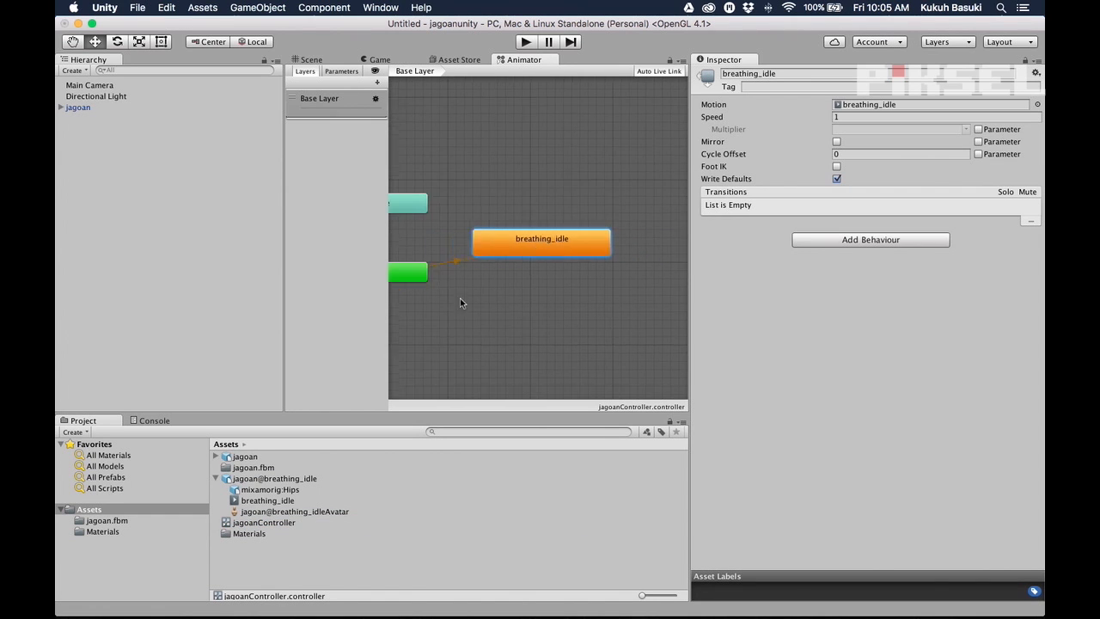
left_click_drag(633, 232, 462, 310)
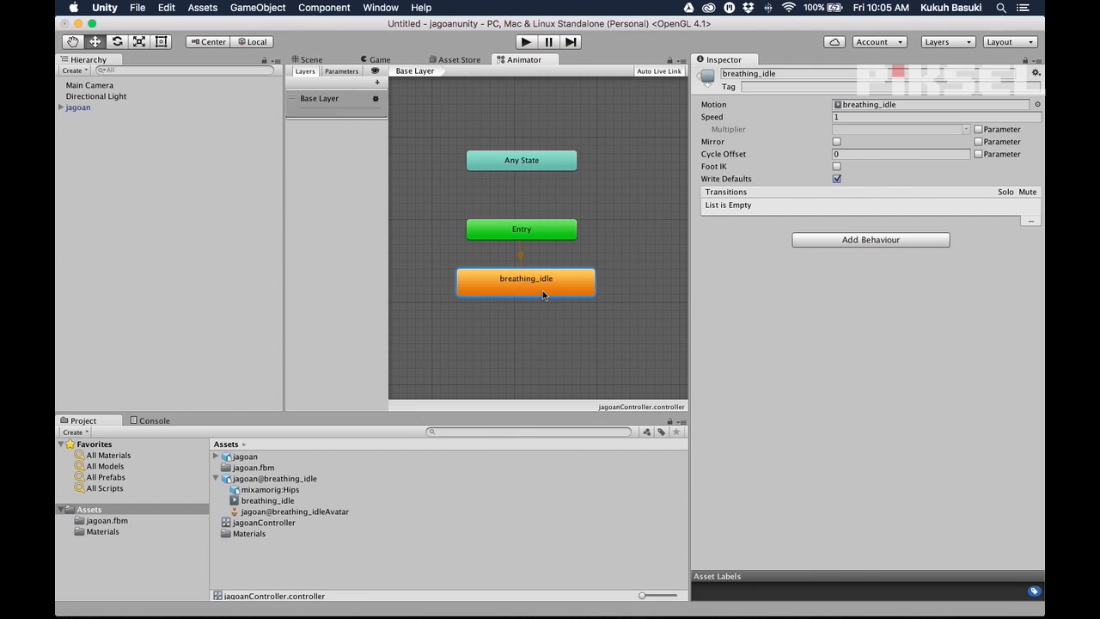
- Assign jagoanController as the controller of the jagoan object's Animator component, with the Scene view showing
left_click(88, 108)
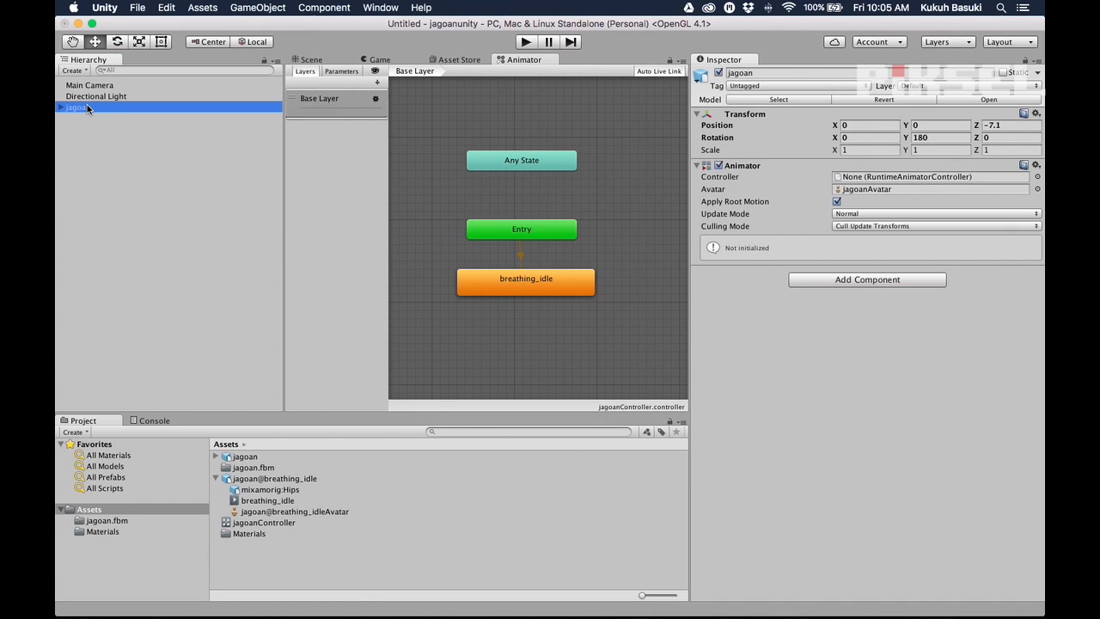
left_click(311, 59)
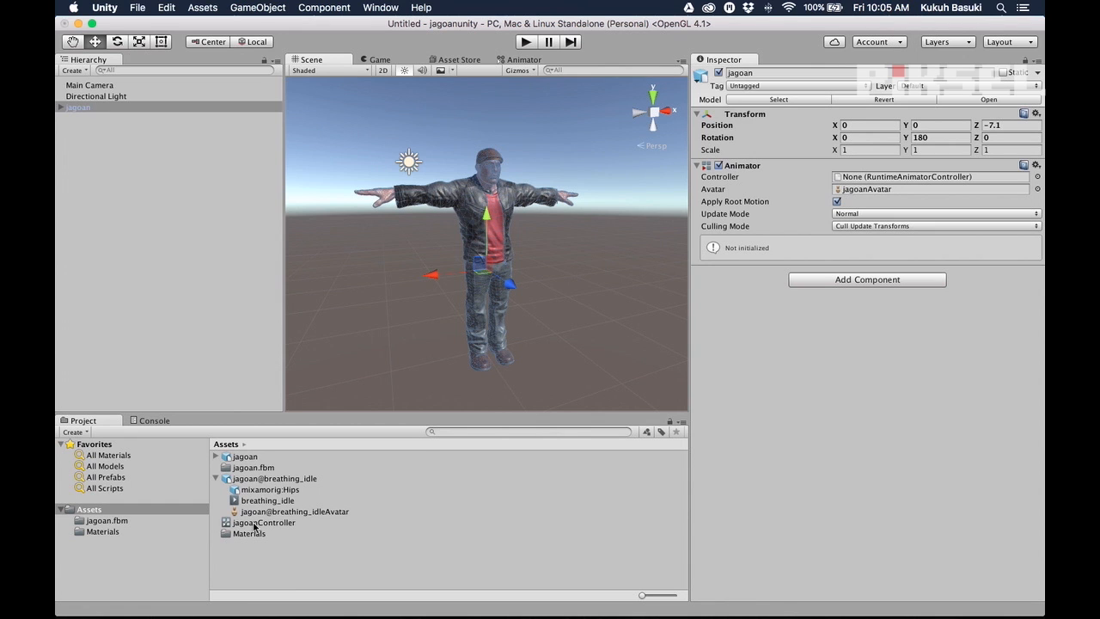
left_click_drag(253, 524, 881, 179)
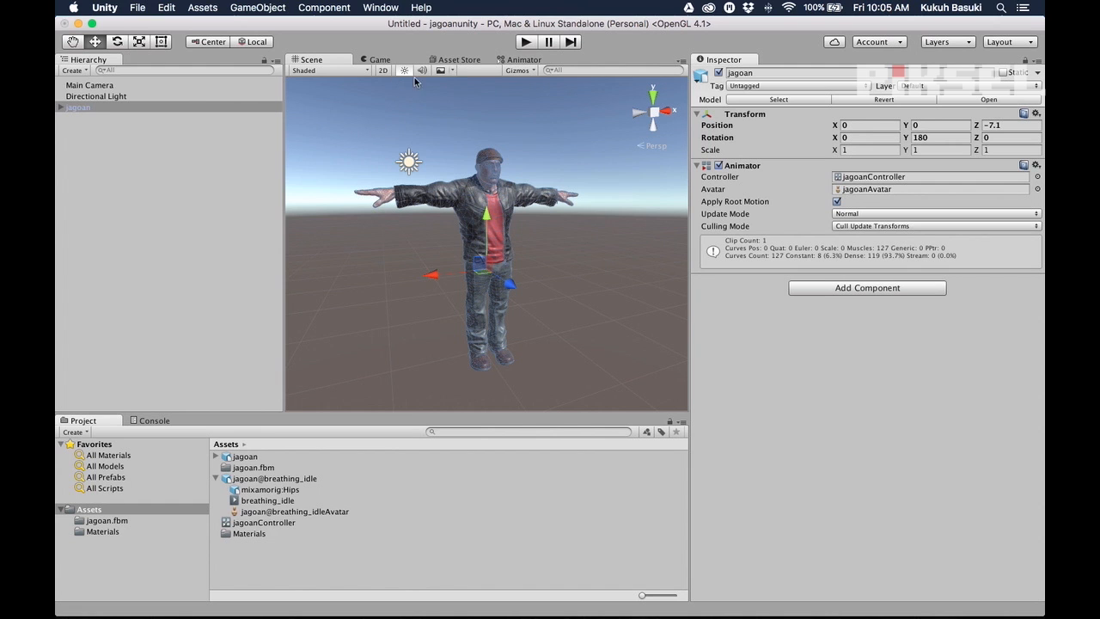
- Run the scene to watch jagoan's breathing idle animation in the Game view, and stop playback
left_click(532, 45)
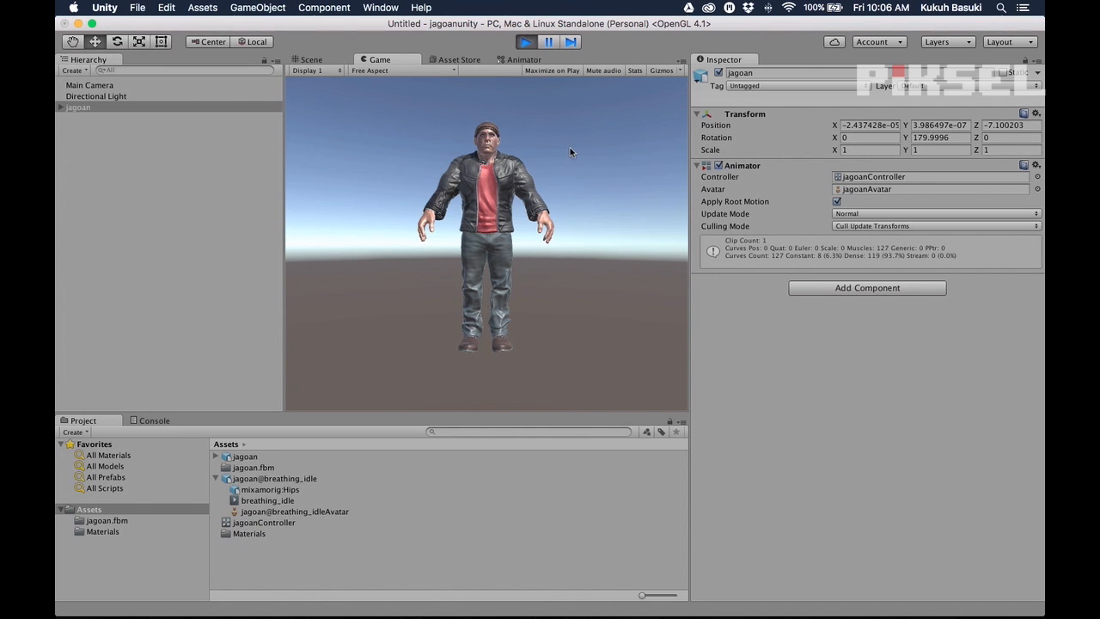
left_click(526, 42)
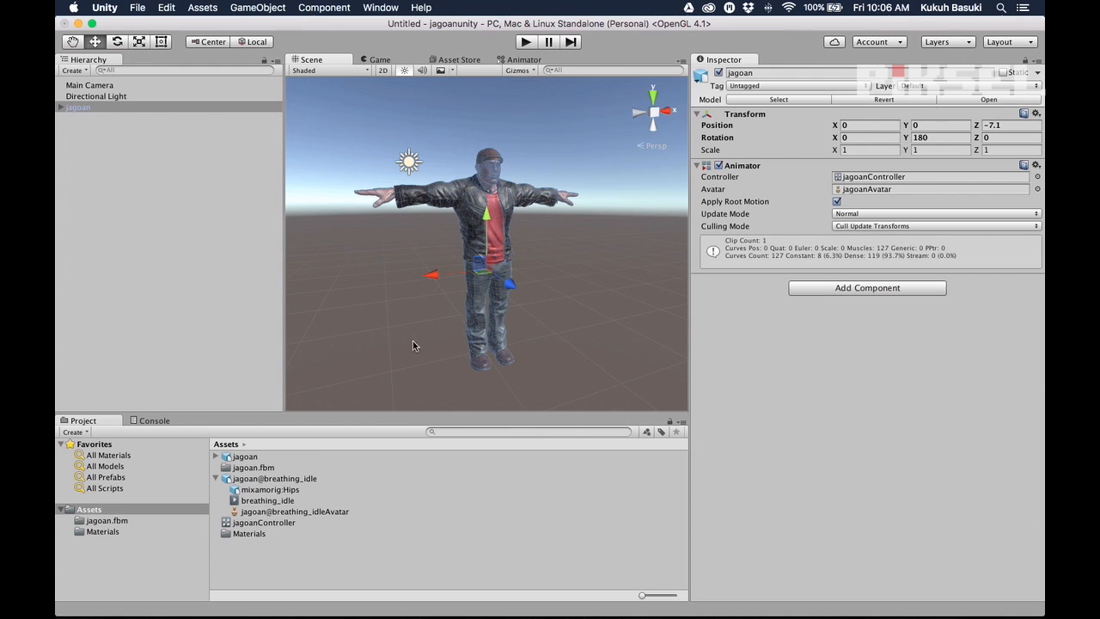
- Open the import settings of the breathing_idle clip through its state in jagoanController's Base Layer
left_click(265, 504)
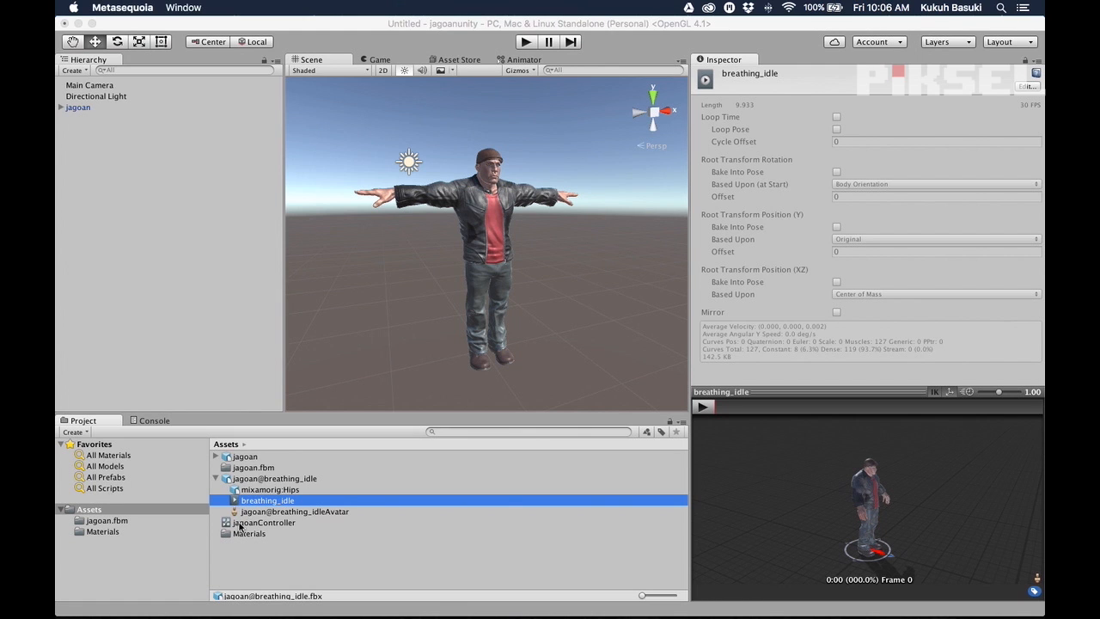
left_click(240, 525)
left_click(519, 61)
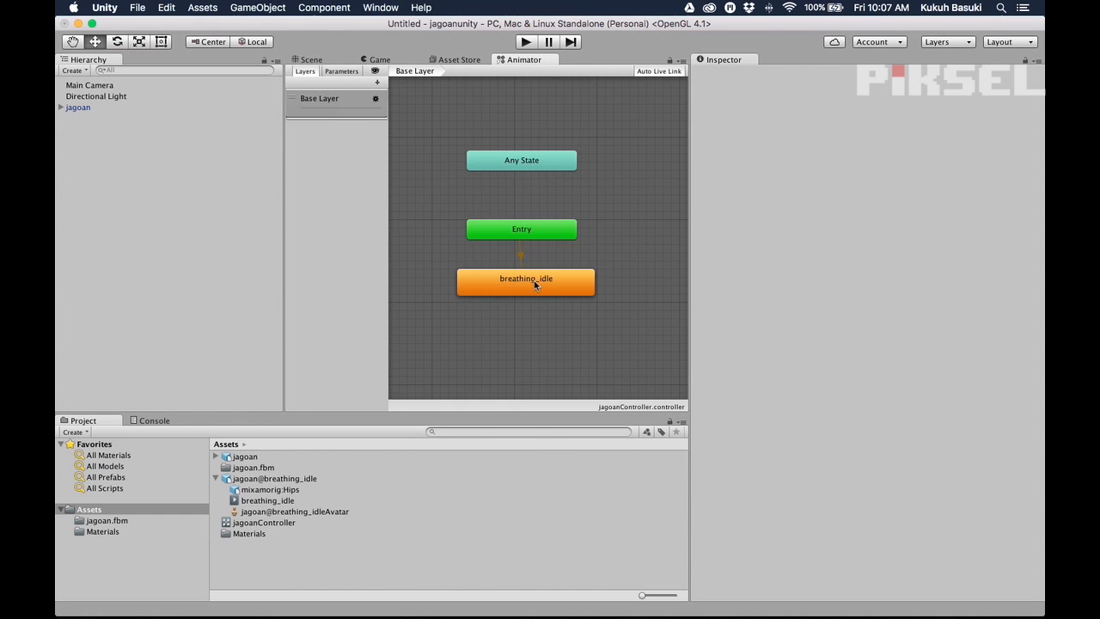
left_click(551, 297)
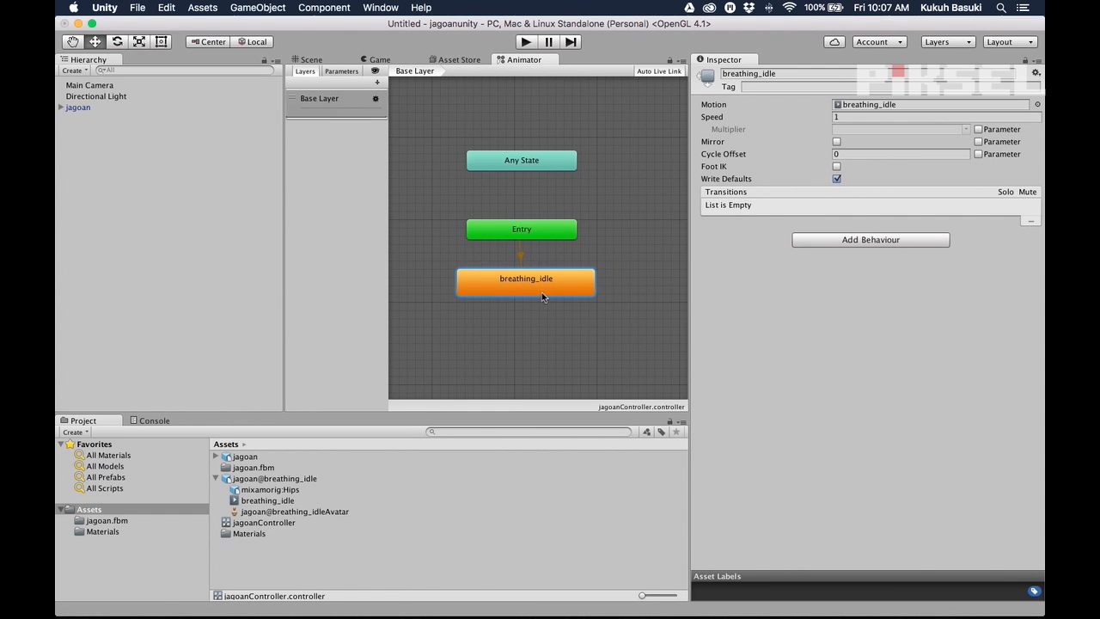
double_click(529, 294)
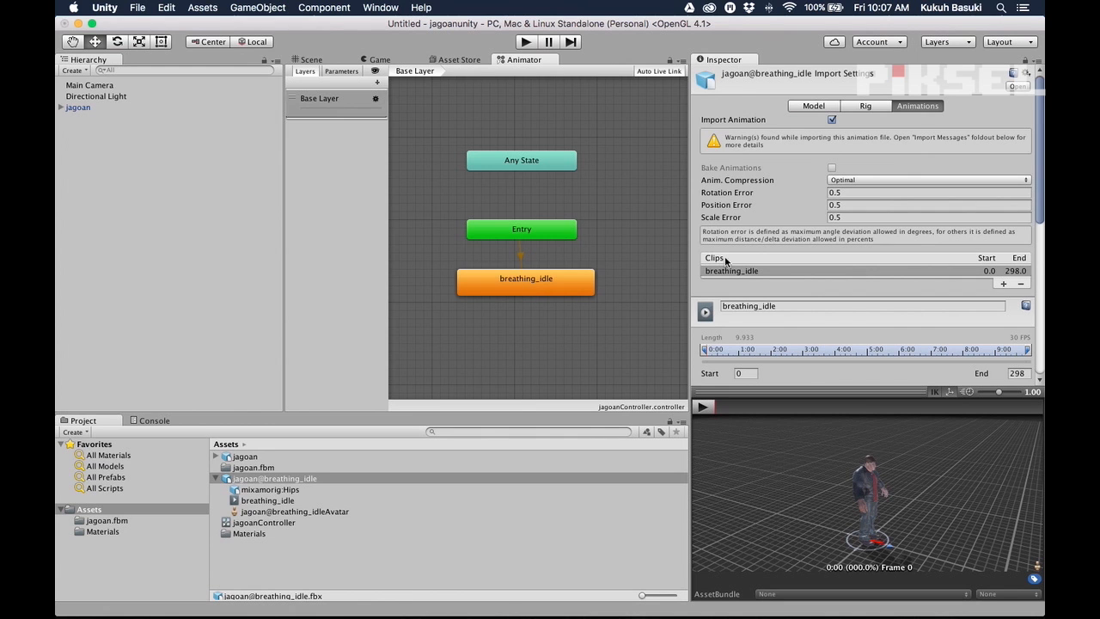
- Enable Loop Time for the breathing_idle clip and apply the import settings
left_click_drag(1038, 214, 1041, 261)
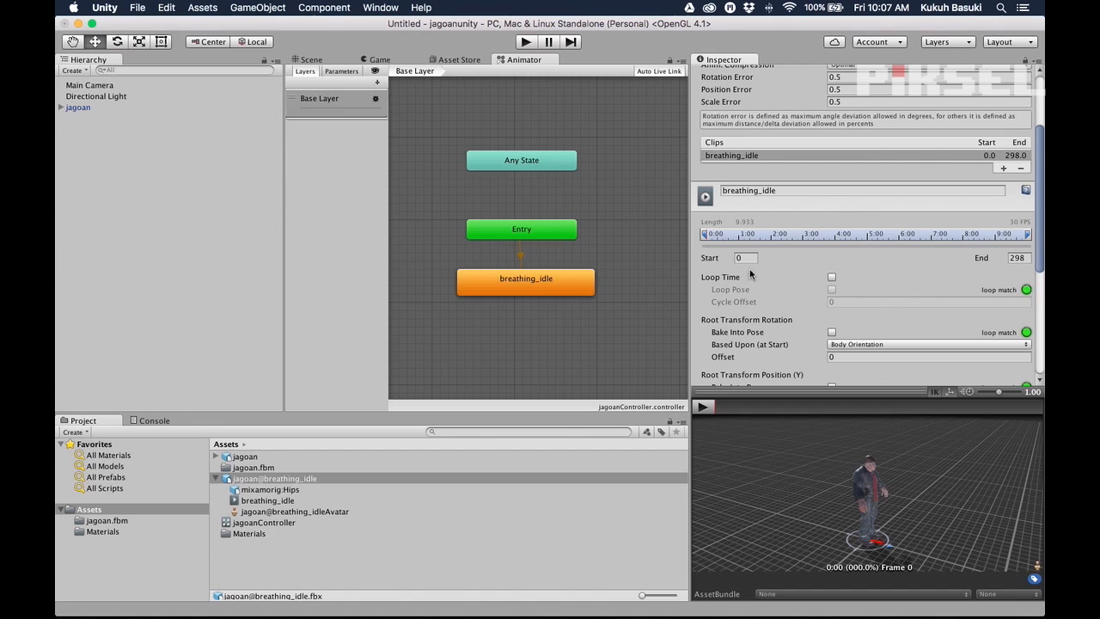
left_click(832, 277)
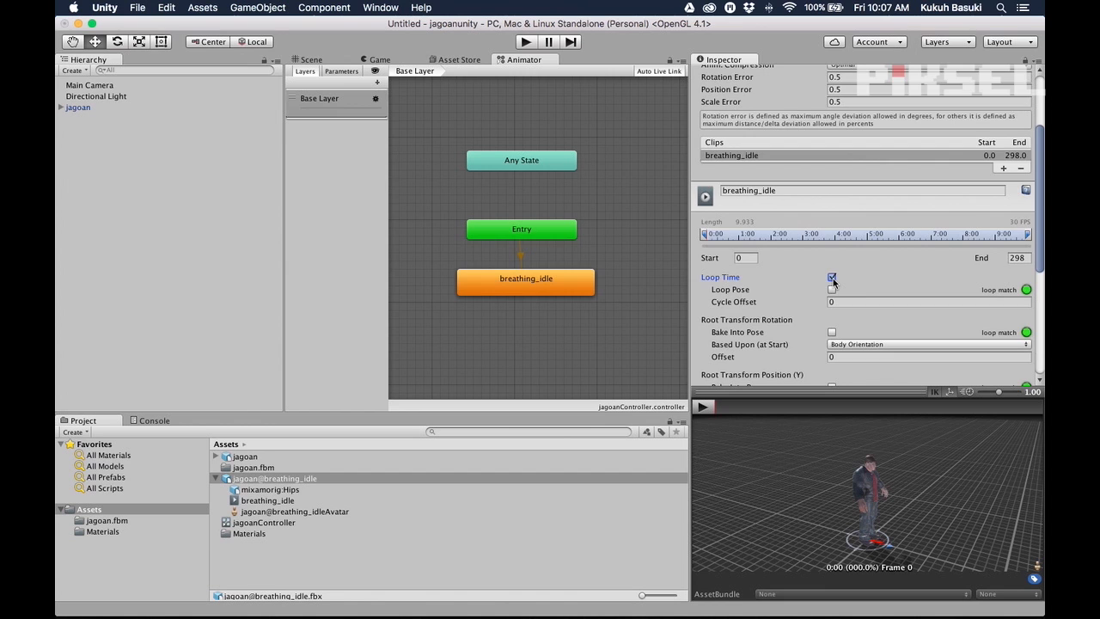
scroll(832, 245, "down", 1)
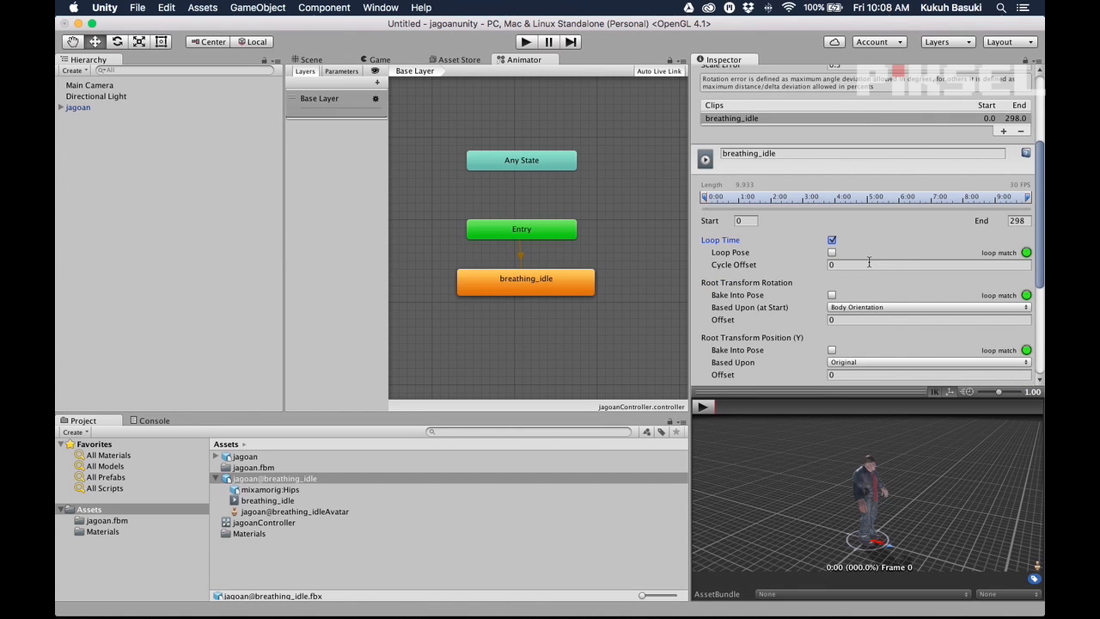
left_click_drag(1039, 281, 1042, 364)
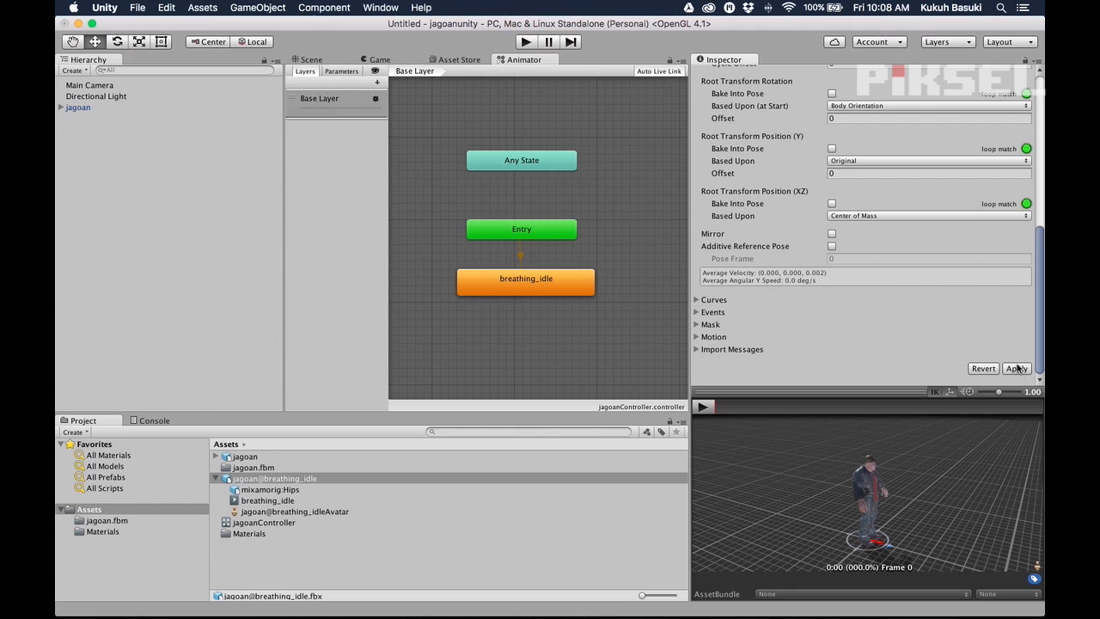
left_click(1017, 369)
- Compare jagoan in the Game and Scene views and run the scene to check the looping idle animation
left_click(381, 60)
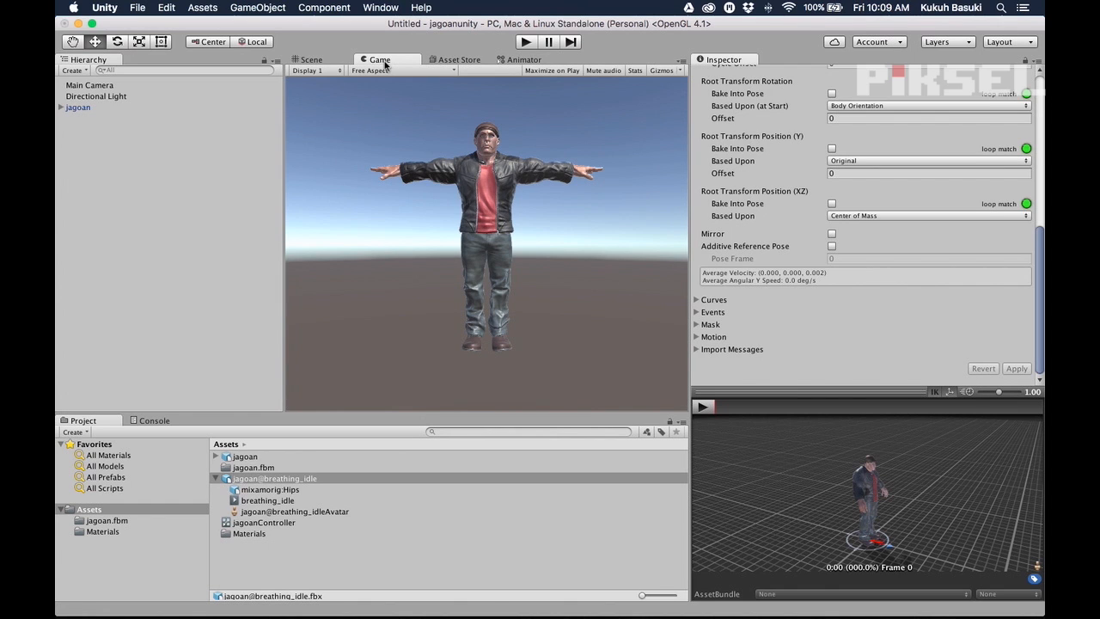
left_click(312, 60)
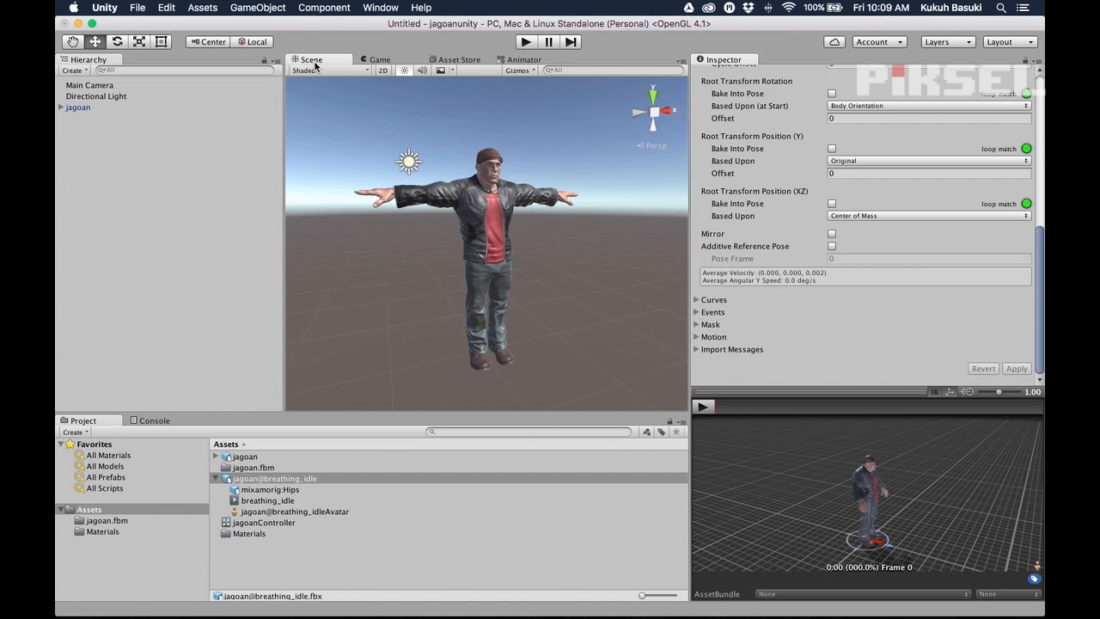
left_click(531, 43)
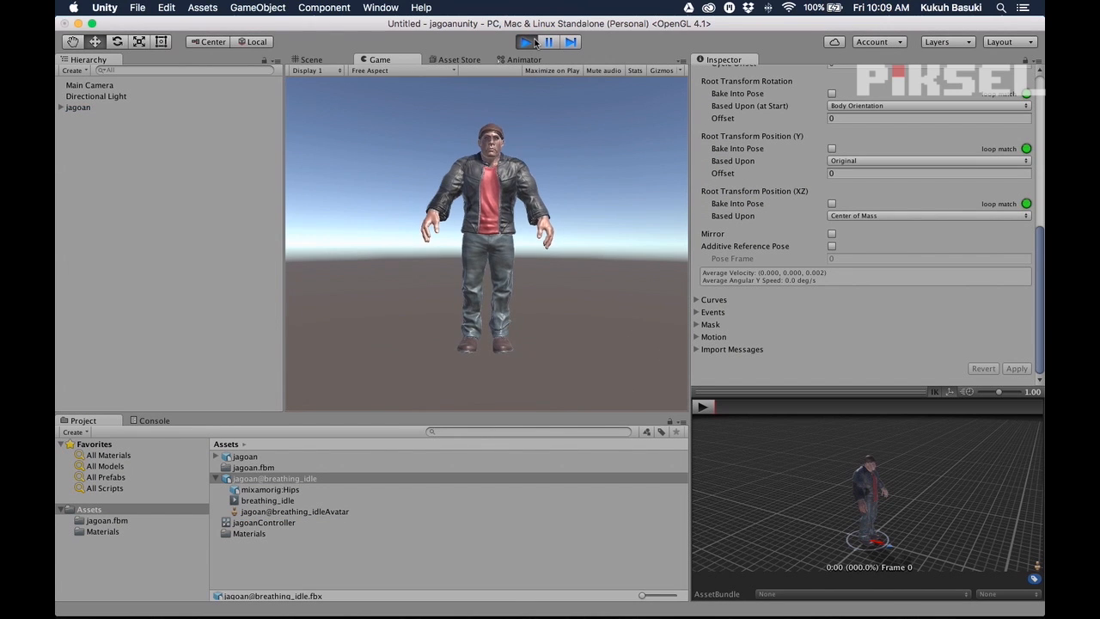